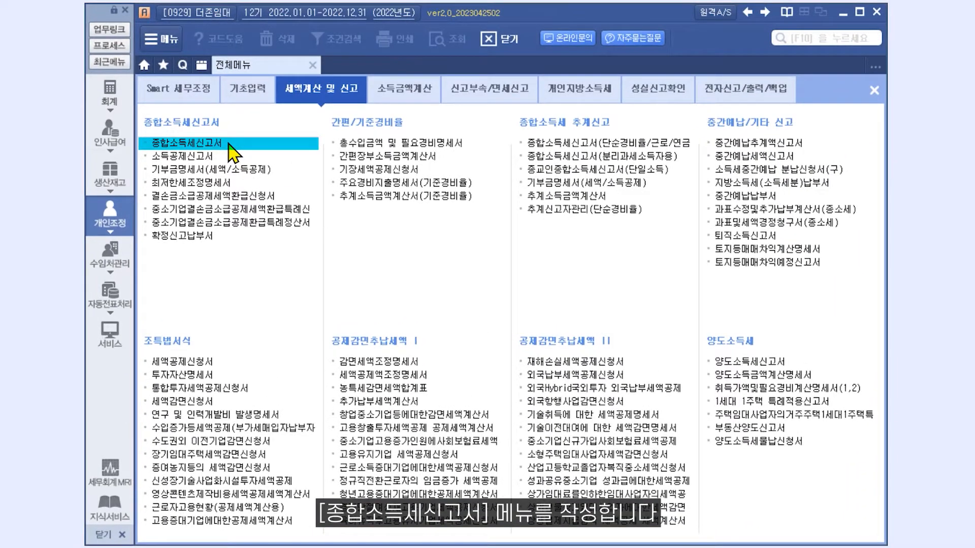
# Open the comprehensive income tax return and set its filing type to 3.간편.
pyautogui.click(227, 144)
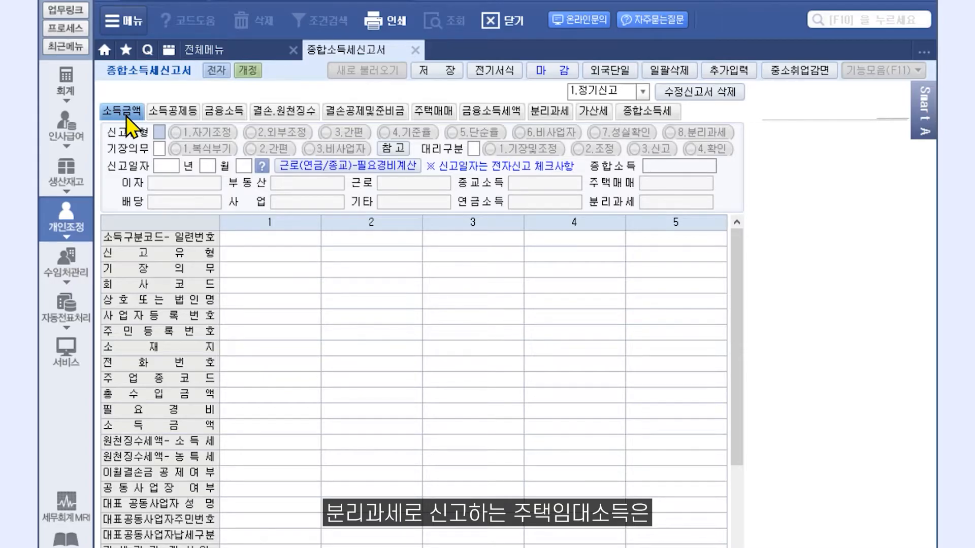
pyautogui.click(558, 114)
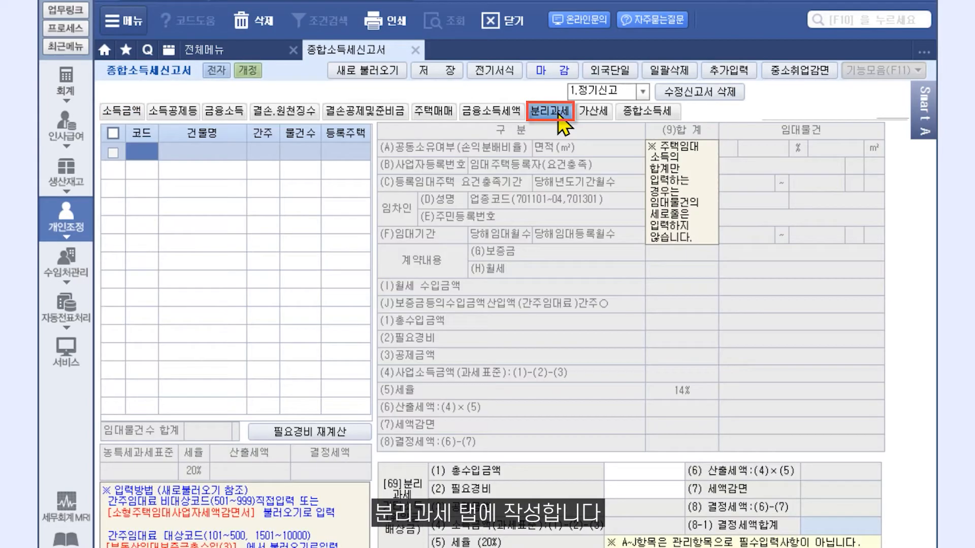
pyautogui.click(133, 118)
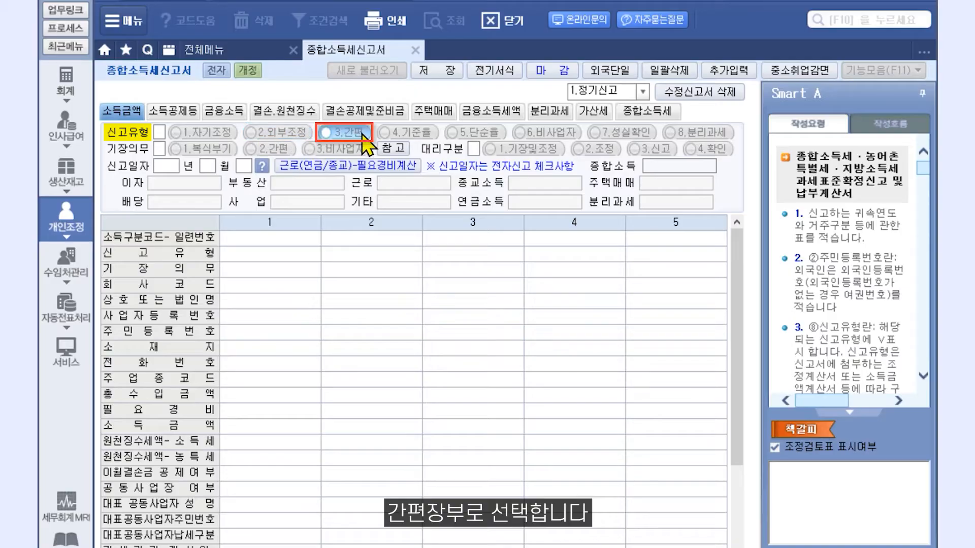
pyautogui.click(362, 133)
# Set bookkeeping duty to 2.간편 and fill column 1 with code 40, type 20 and company code 0930.
pyautogui.click(279, 153)
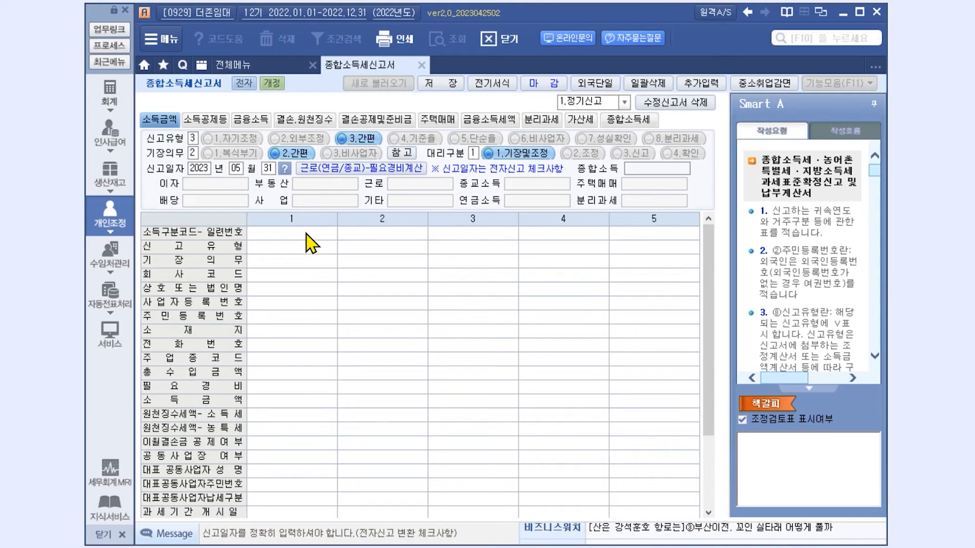
pyautogui.click(285, 238)
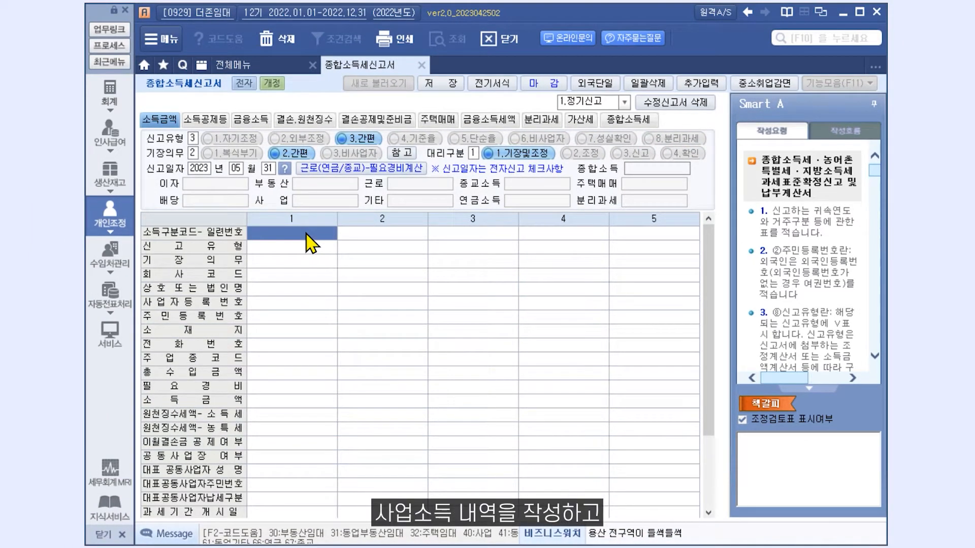
pyautogui.write('40 - 1')
pyautogui.press('Return')
pyautogui.write('20 (간편')
pyautogui.press('Return')
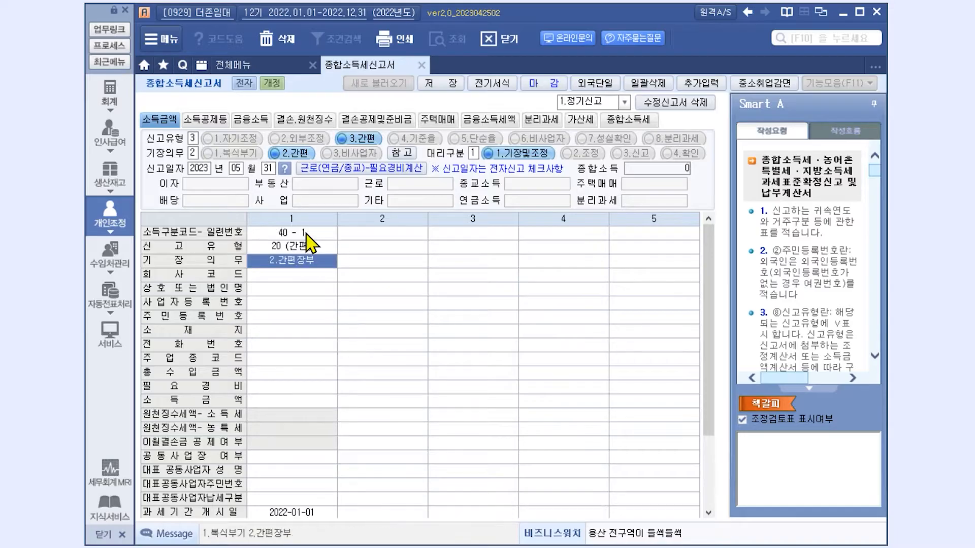
pyautogui.press('Return')
pyautogui.write('0930')
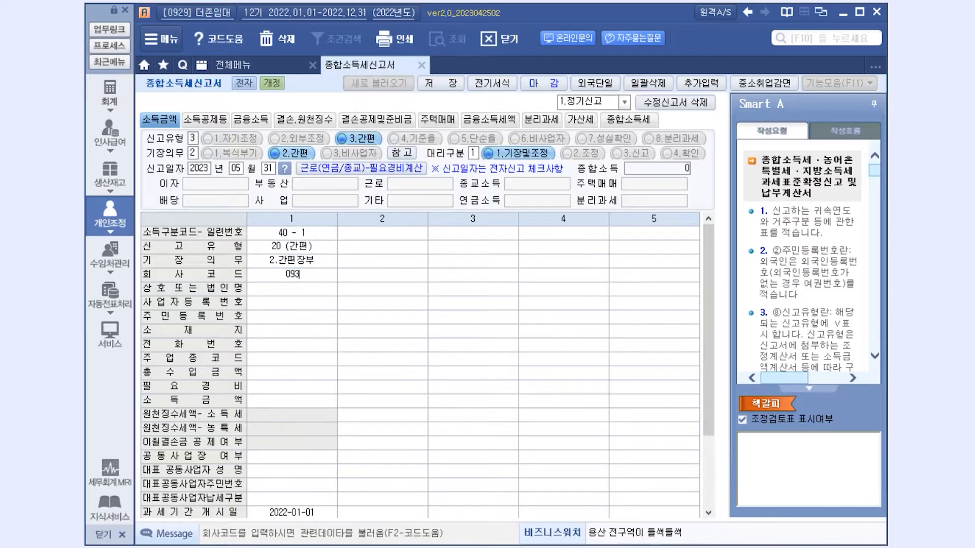
pyautogui.press('Return')
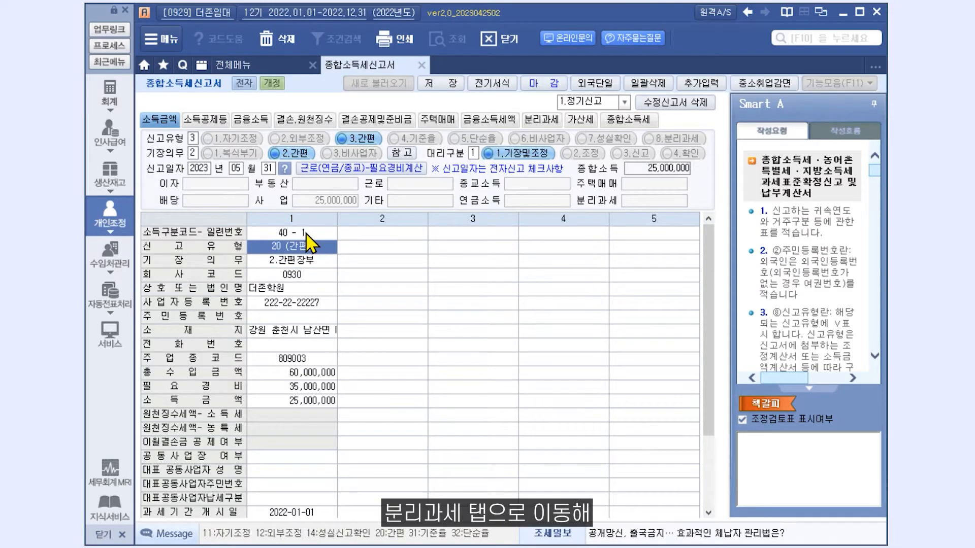
# Switch the return to its 분리과세 rental income page.
pyautogui.click(554, 122)
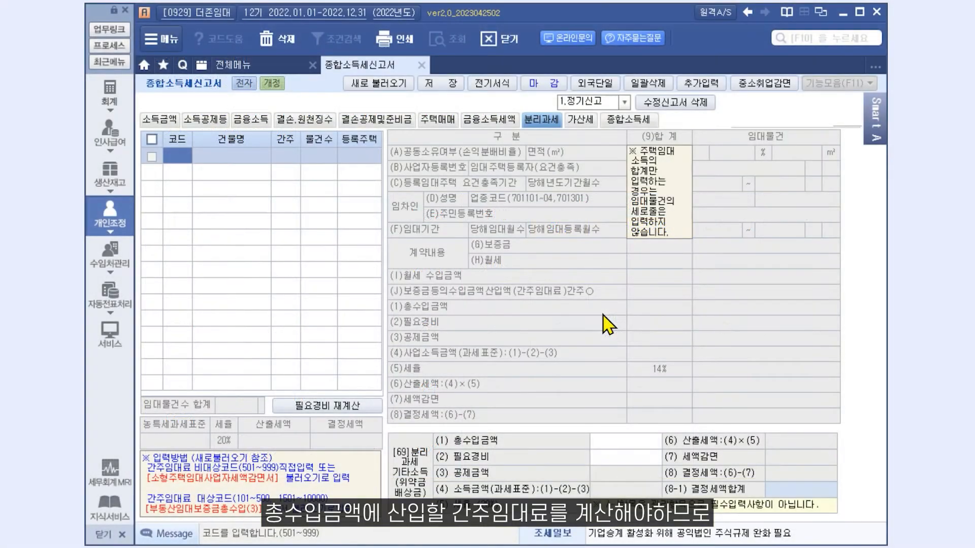
# Open 부동산 임대보증금총수입금액(1,2,3) from 기초입력 and go to its (3)주택 page.
pyautogui.click(269, 58)
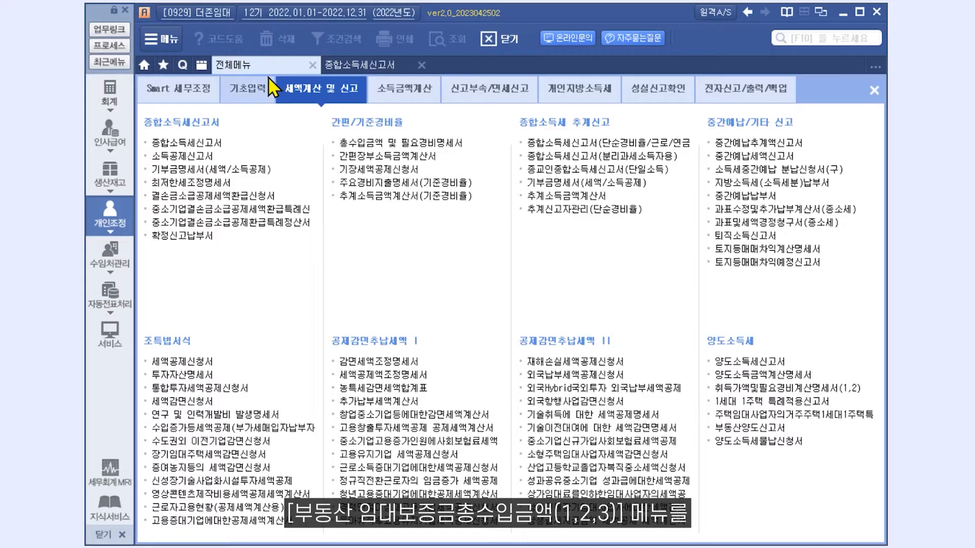
pyautogui.click(251, 89)
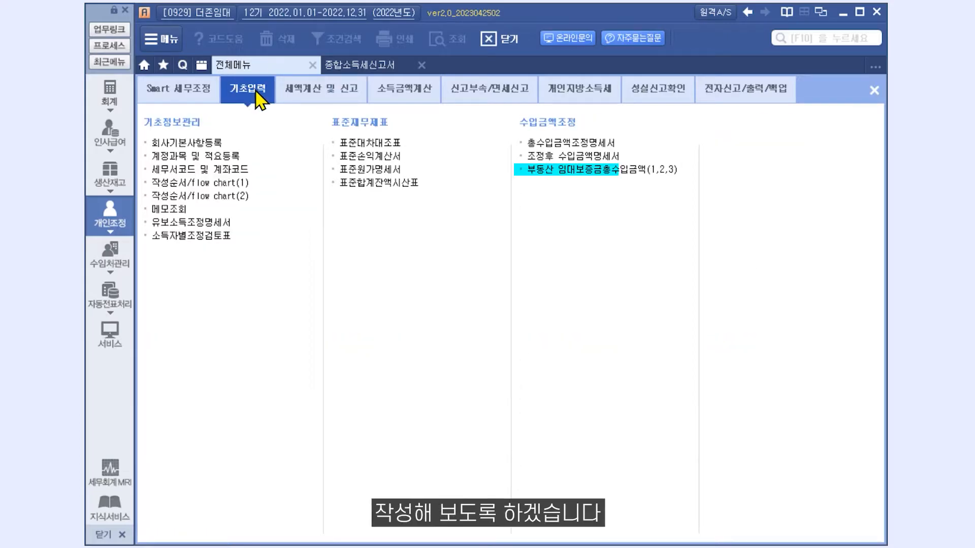
pyautogui.click(632, 173)
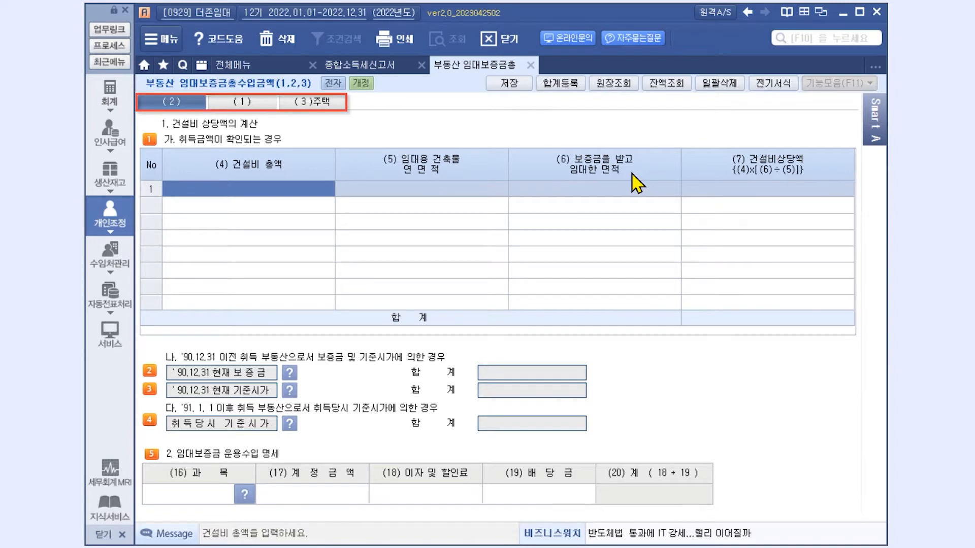
pyautogui.click(330, 108)
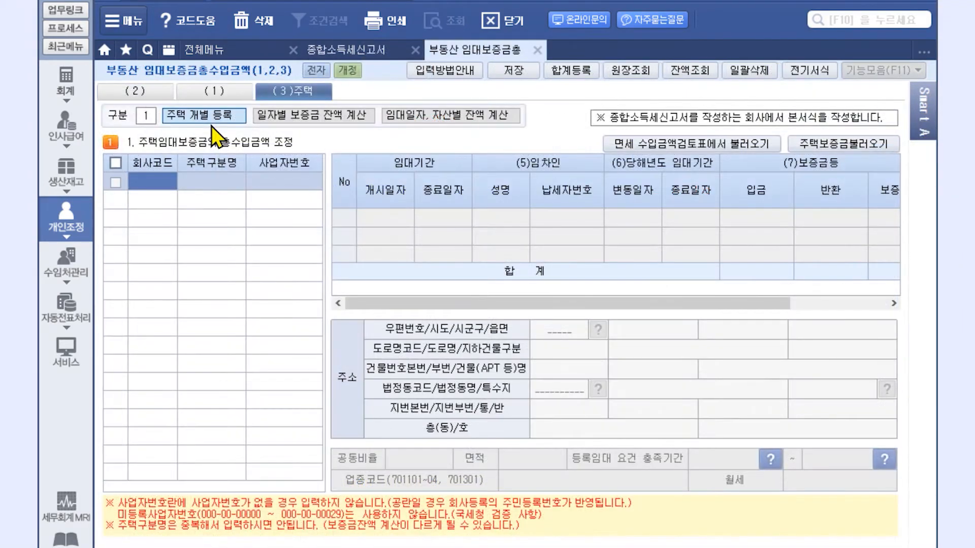
# Import the houses from the tax-exempt revenue review using 추가로 불러오기.
pyautogui.click(691, 151)
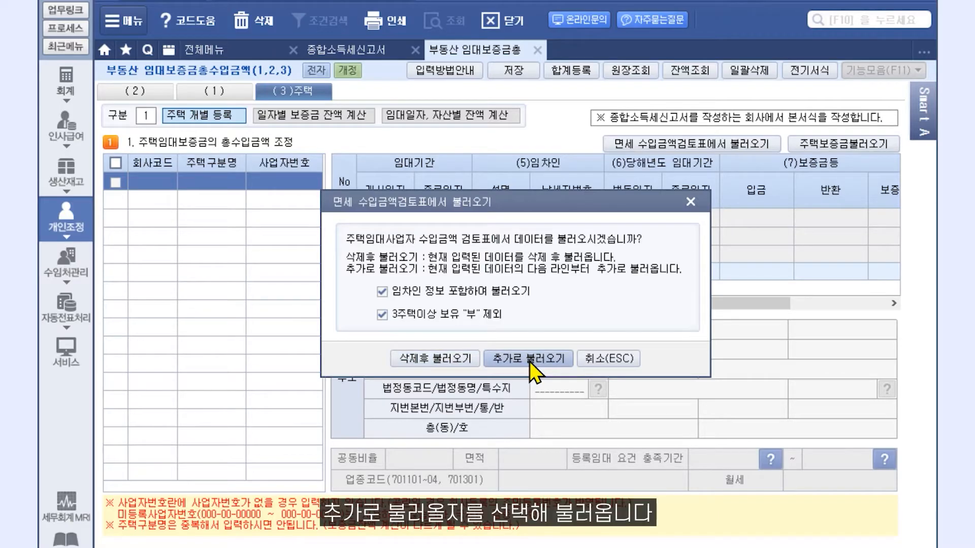
pyautogui.click(434, 360)
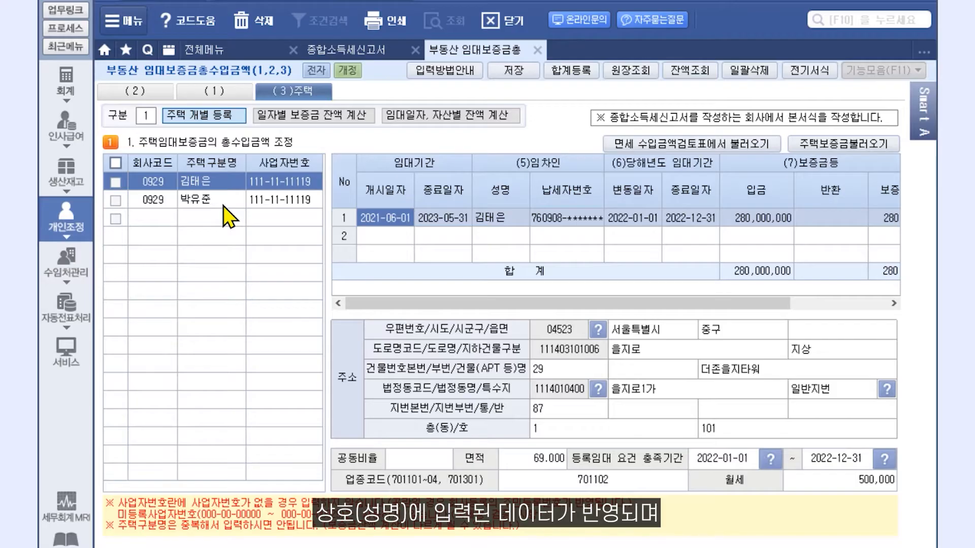
# Name the two imported houses A주택 and B주택.
pyautogui.click(221, 184)
pyautogui.write('A주택')
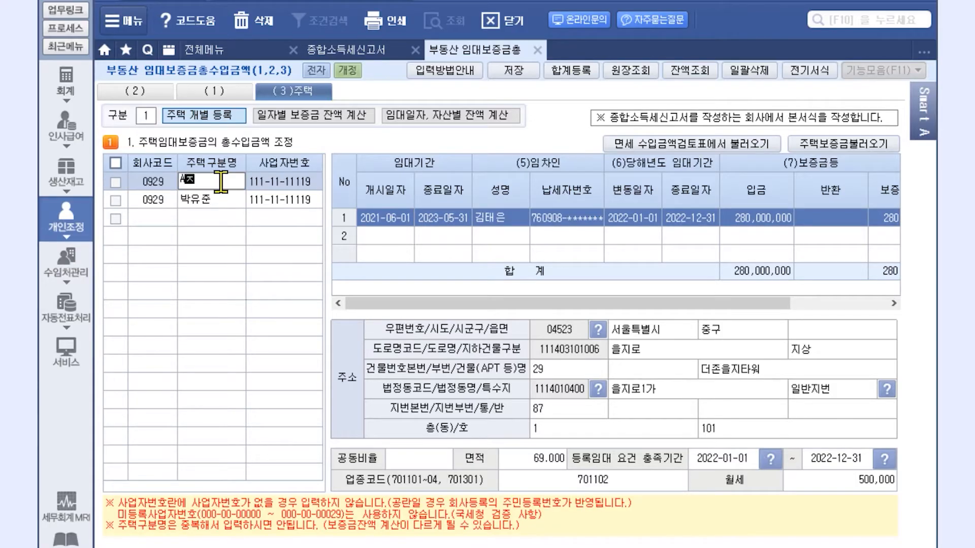
pyautogui.click(221, 201)
pyautogui.write('B주택')
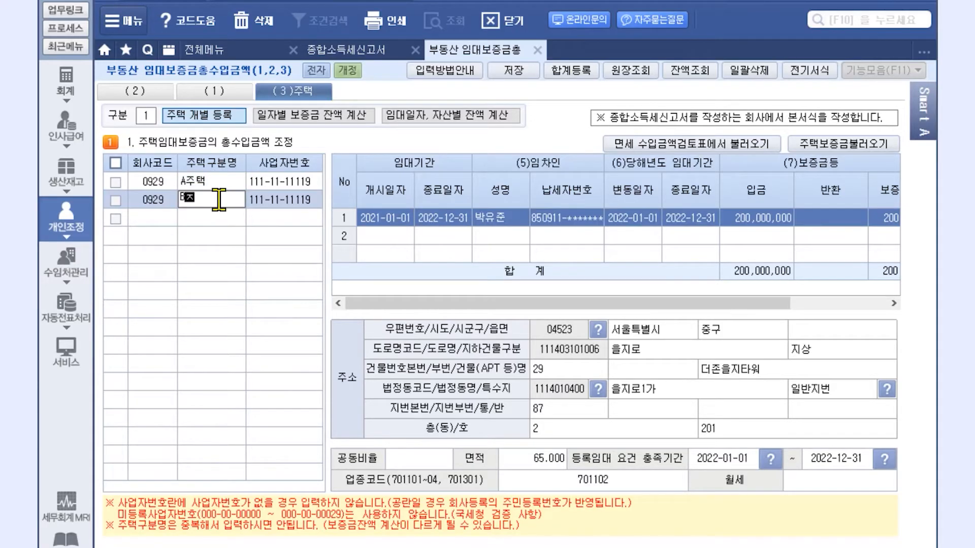
pyautogui.press('Return')
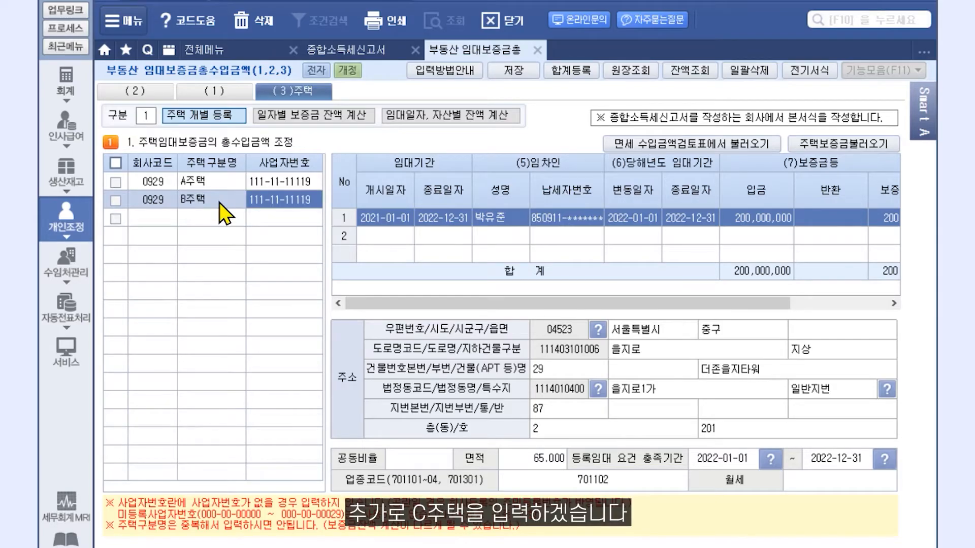
# Add a third house C주택 in row 3 with its business registration number.
pyautogui.click(210, 216)
pyautogui.write('C')
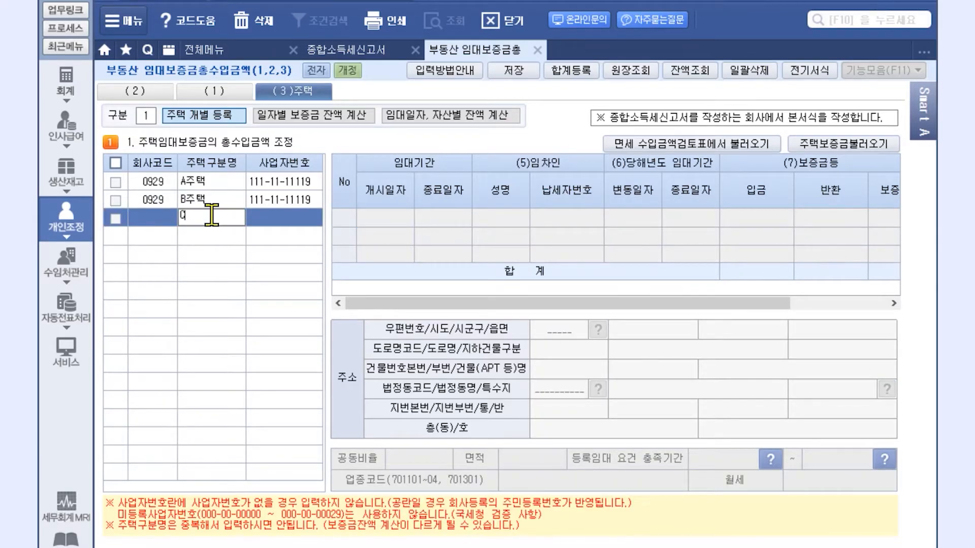
pyautogui.write('주택')
pyautogui.press('Return')
pyautogui.write('444-44-44444')
pyautogui.press('Return')
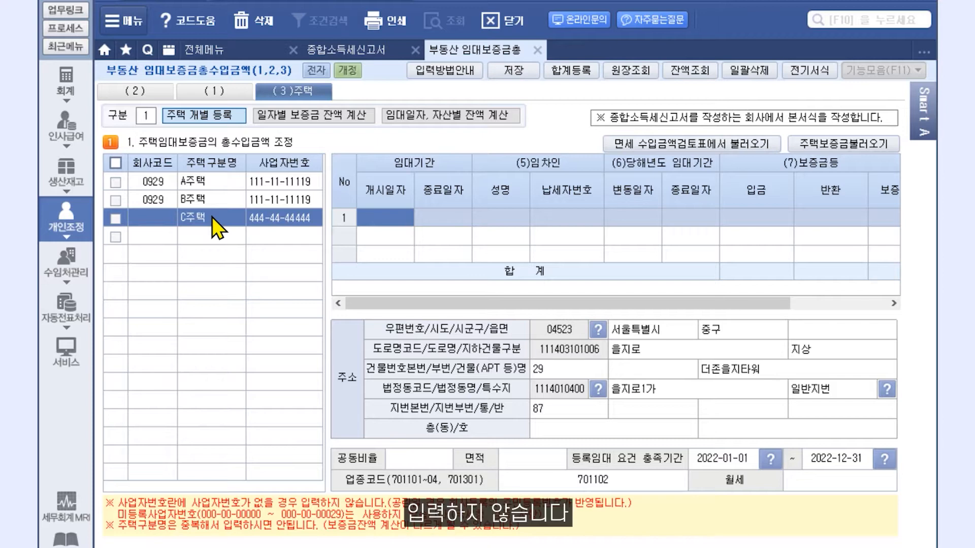
# Enter the first lease 2020-08-15 to 2022-08-14 with tenant details and a 400,000,000 deposit.
pyautogui.click(388, 218)
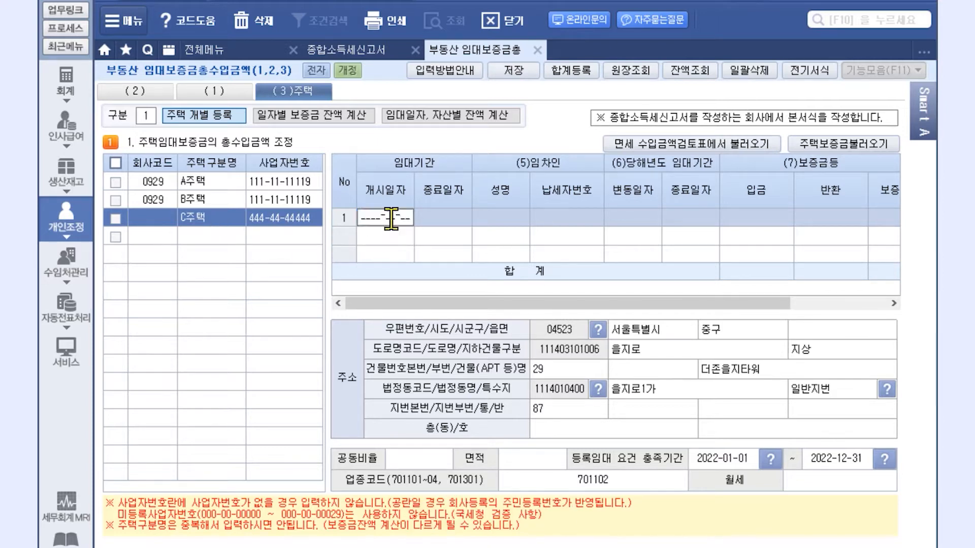
pyautogui.press('Return')
pyautogui.press('Return')
pyautogui.press('Return')
pyautogui.press('Return')
pyautogui.press('Return')
pyautogui.press('Return')
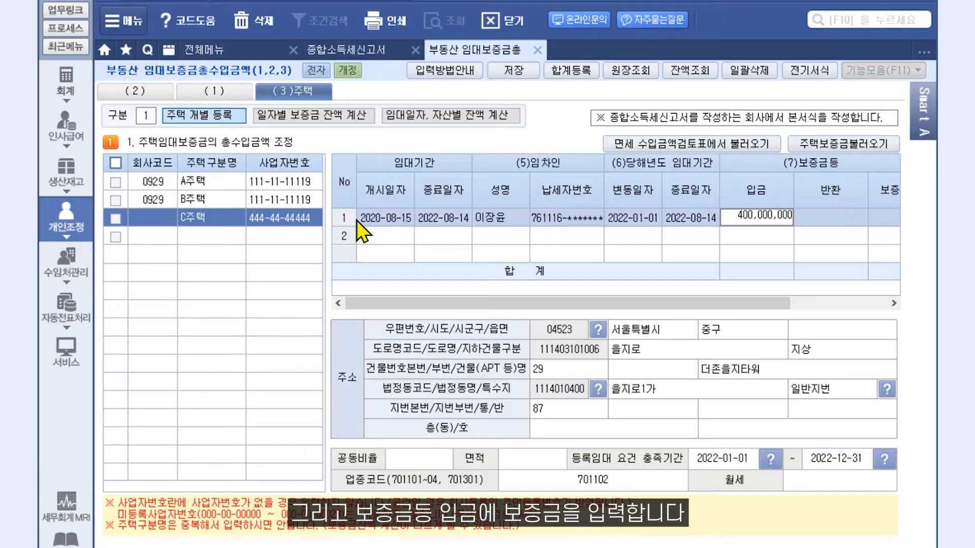
pyautogui.press('Return')
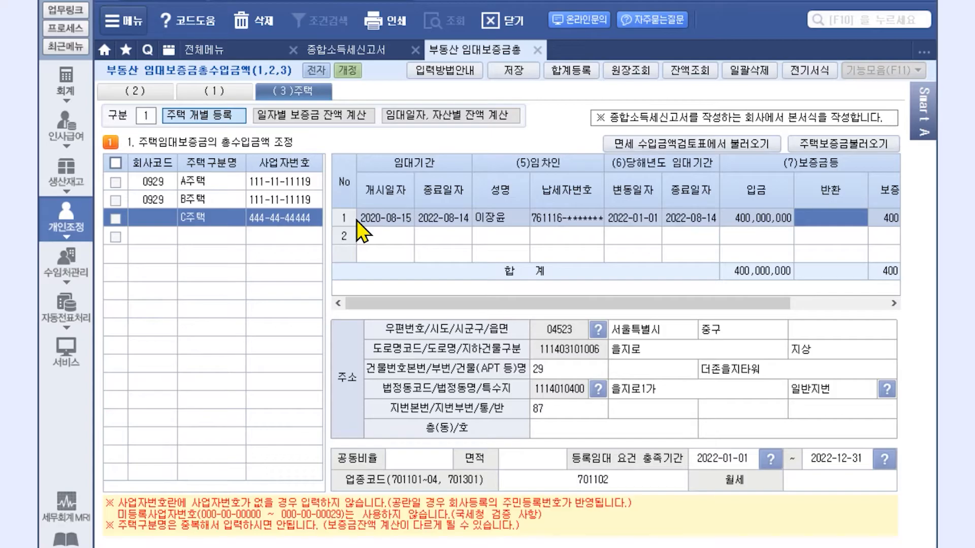
# Add a second line for 2022-08-15 to 2022-08-31 returning the 400,000,000 deposit.
pyautogui.click(386, 233)
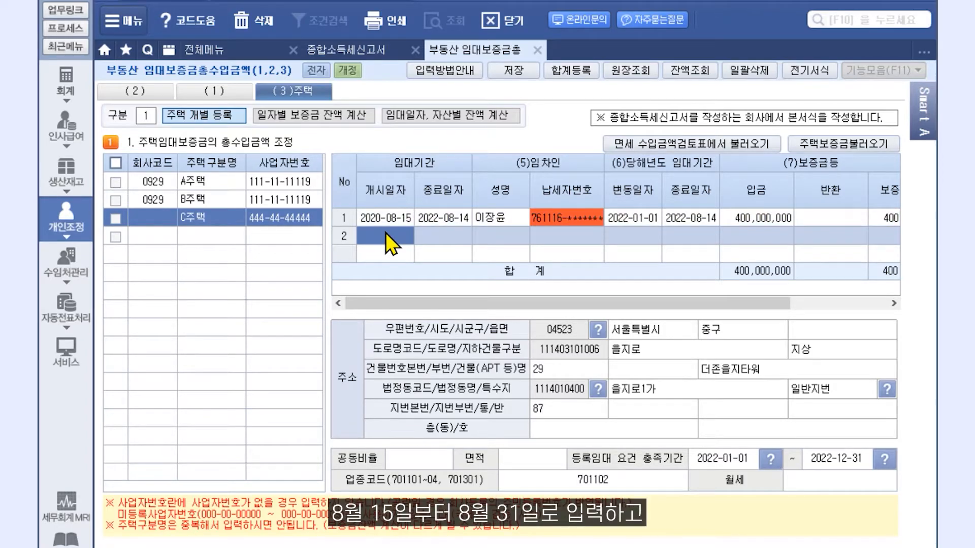
pyautogui.write('2022-08-1')
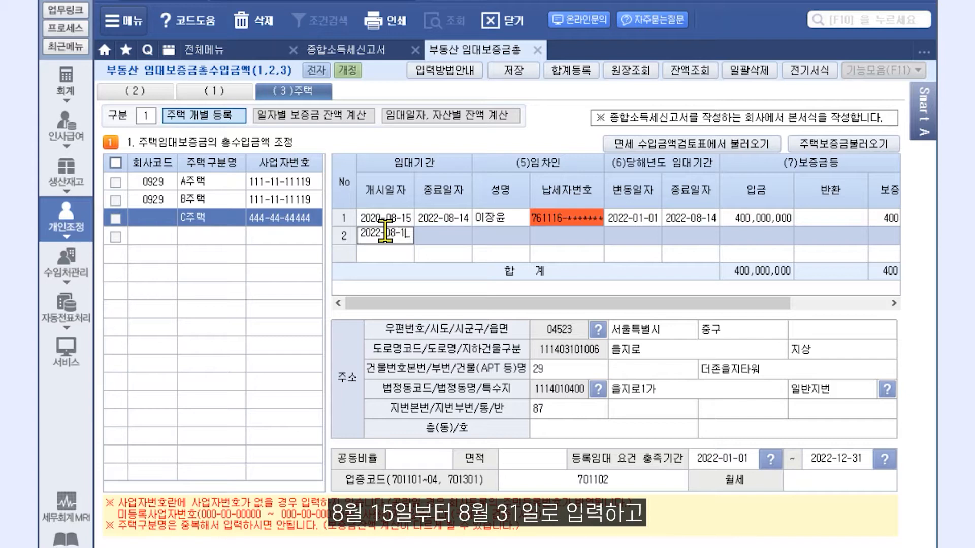
pyautogui.write('5')
pyautogui.press('Return')
pyautogui.write('2022-08-3')
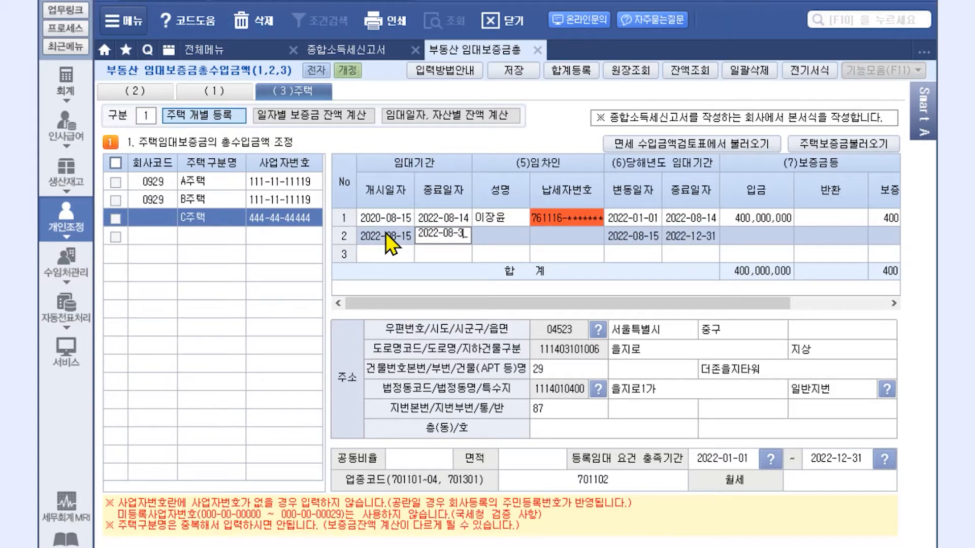
pyautogui.write('1')
pyautogui.press('Return')
pyautogui.press('Return')
pyautogui.press('Return')
pyautogui.press('Return')
pyautogui.press('Return')
pyautogui.press('Return')
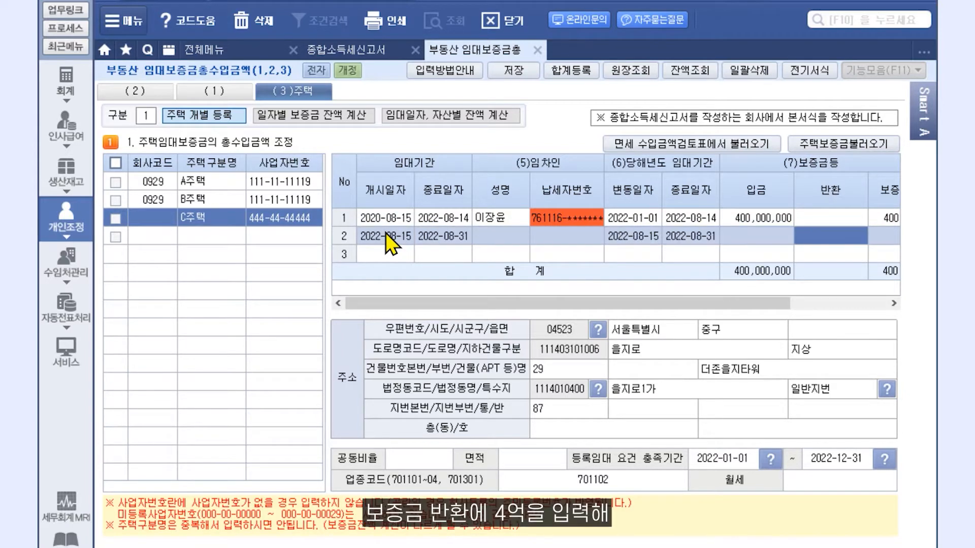
pyautogui.write('400000000')
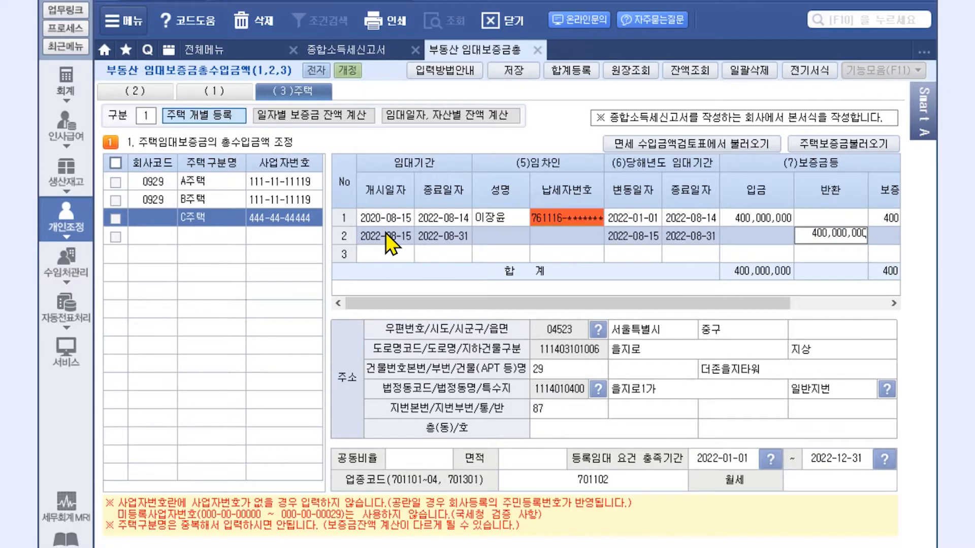
pyautogui.press('Return')
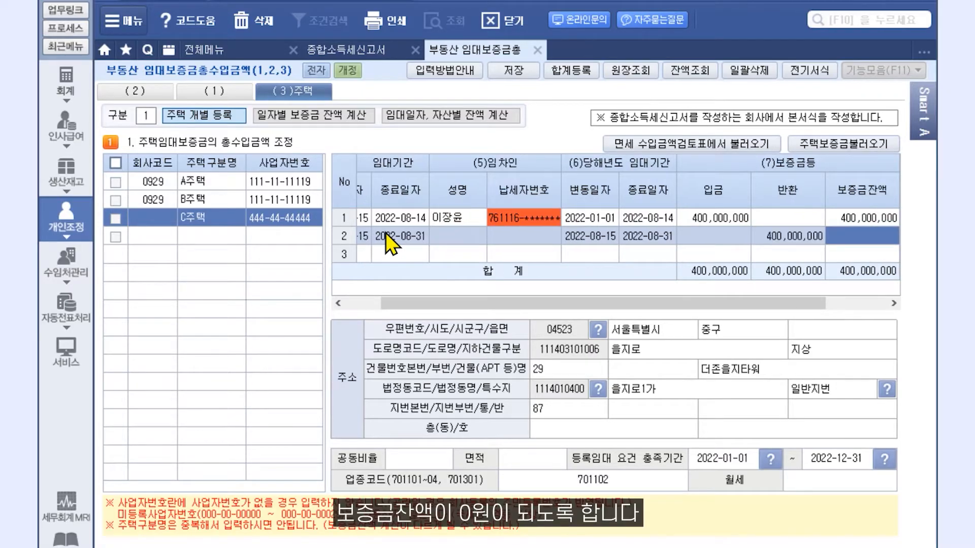
pyautogui.press('Return')
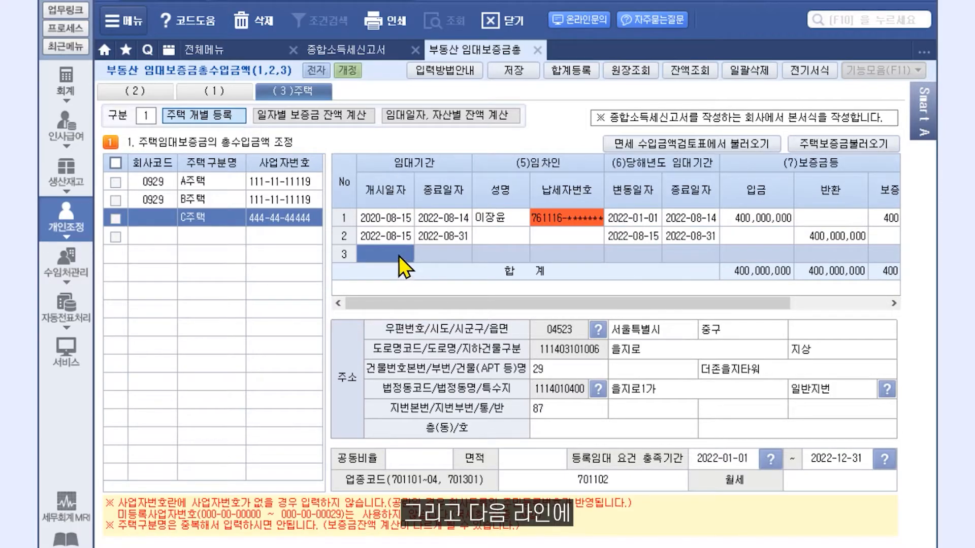
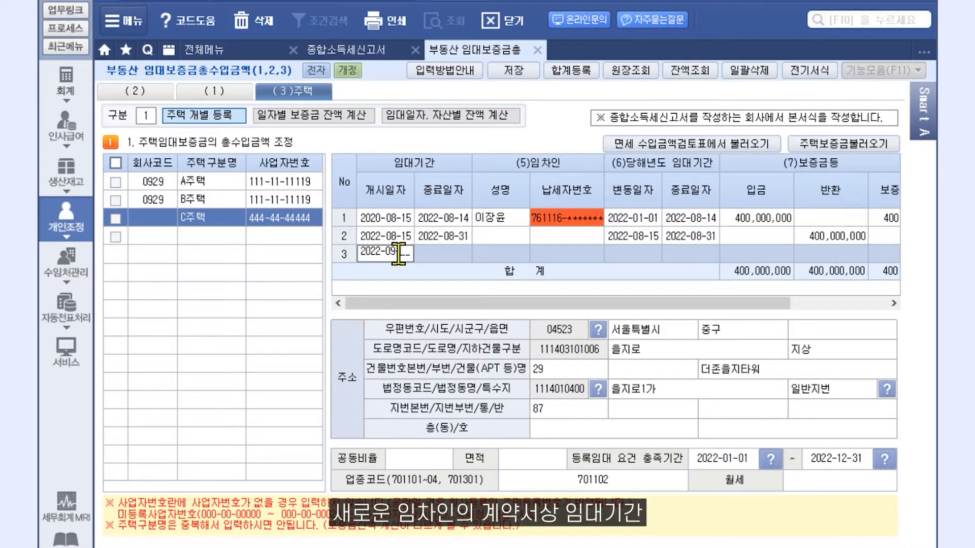
# Add a new tenant's lease 2022-09-01 to 2024-08-31 with a 360,000,000 deposit.
pyautogui.press('Return')
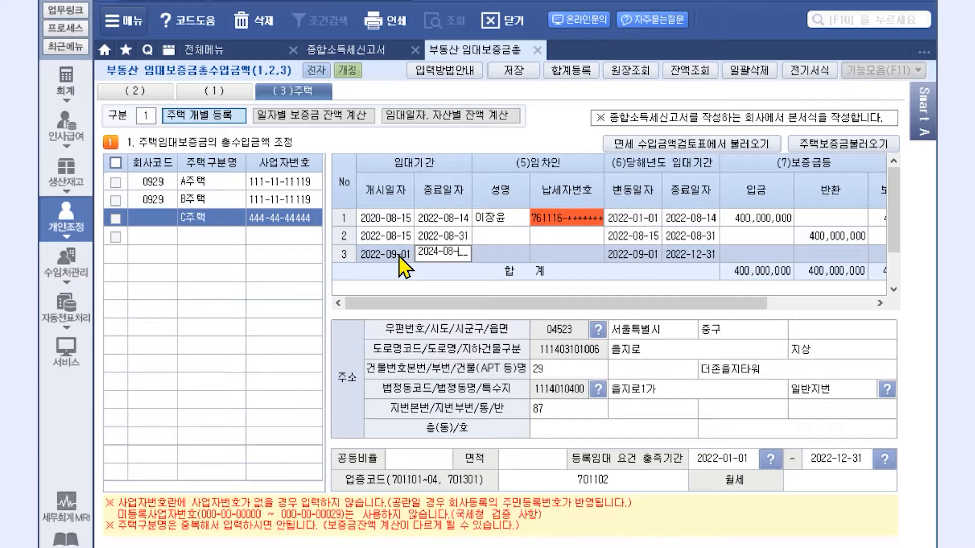
pyautogui.press('Return')
pyautogui.press('Return')
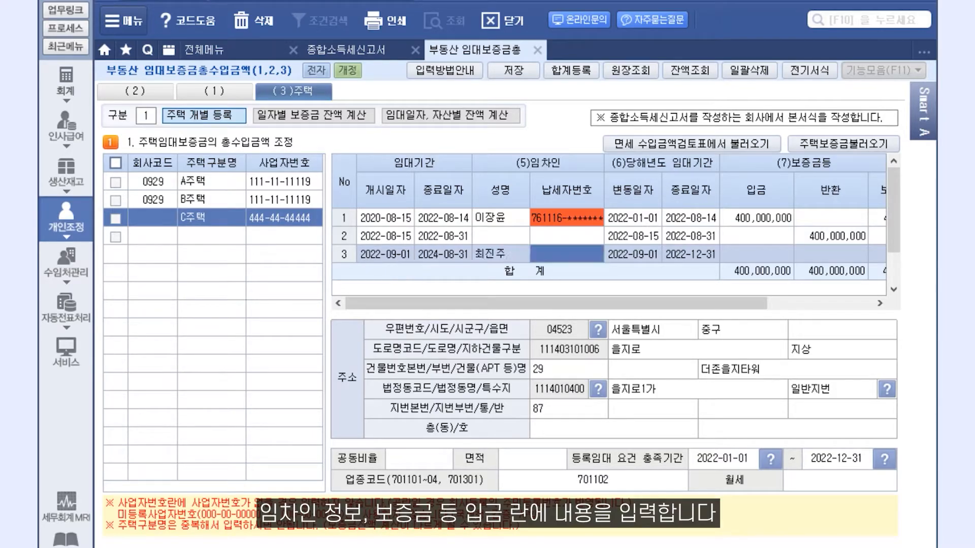
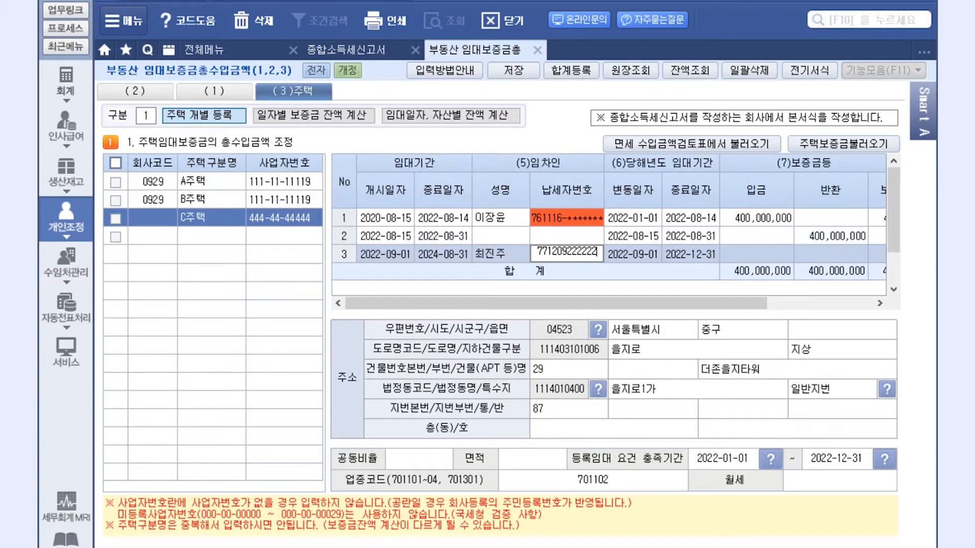
pyautogui.press('Return')
pyautogui.press('Return')
pyautogui.press('Return')
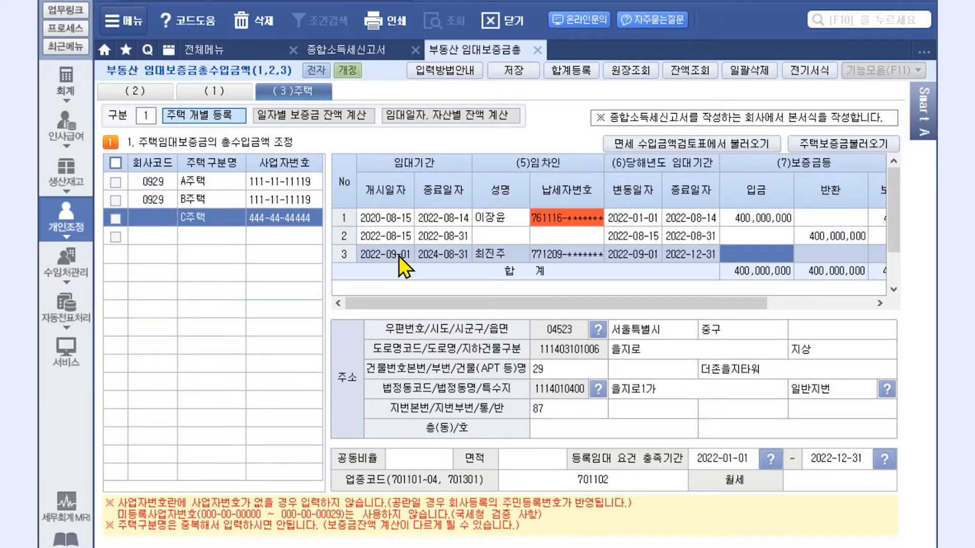
pyautogui.press('Return')
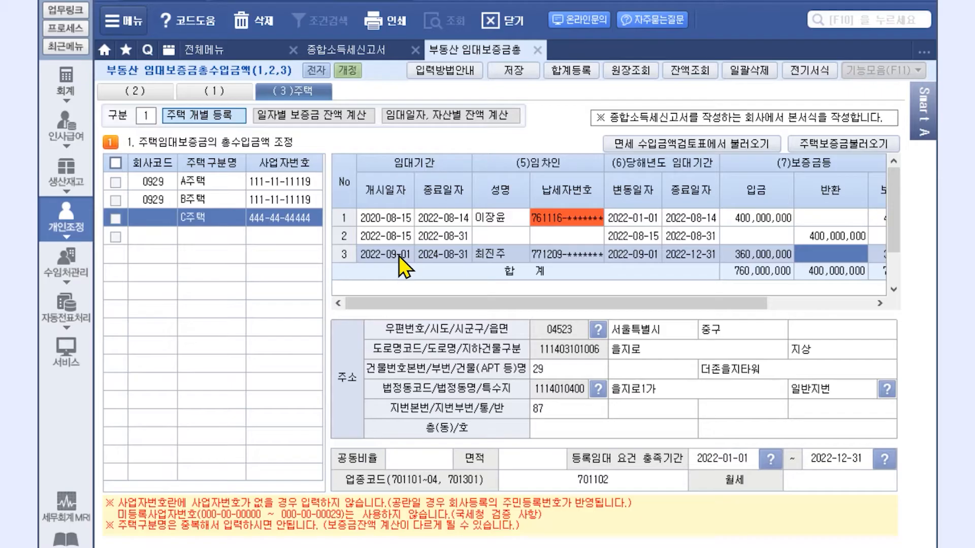
pyautogui.press('Return')
pyautogui.press('Return')
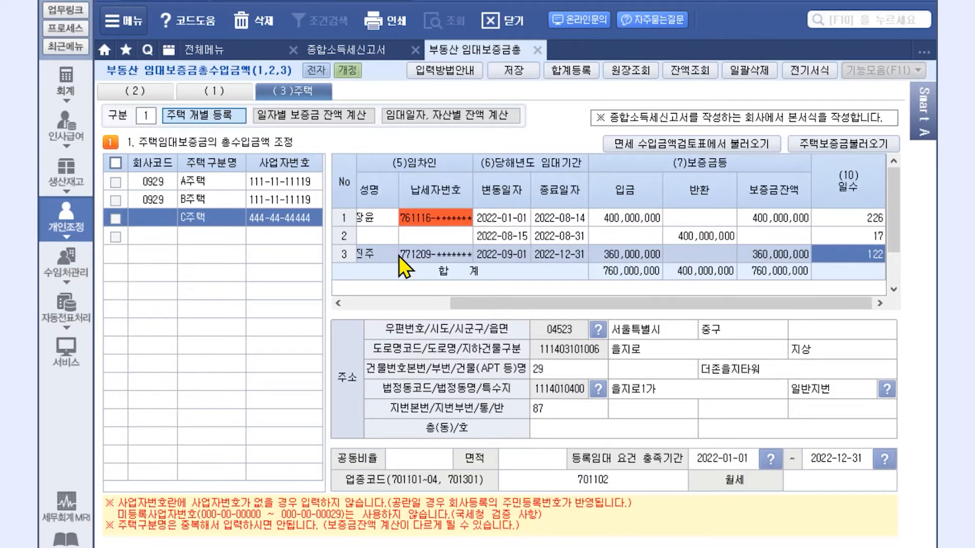
pyautogui.press('Return')
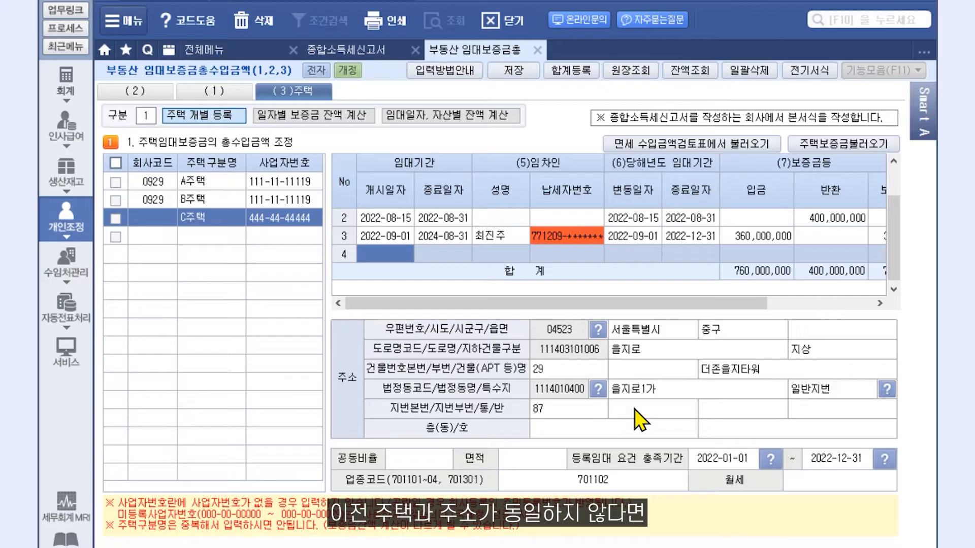
# Look up and apply C주택's road address through the postal-code search.
pyautogui.click(597, 330)
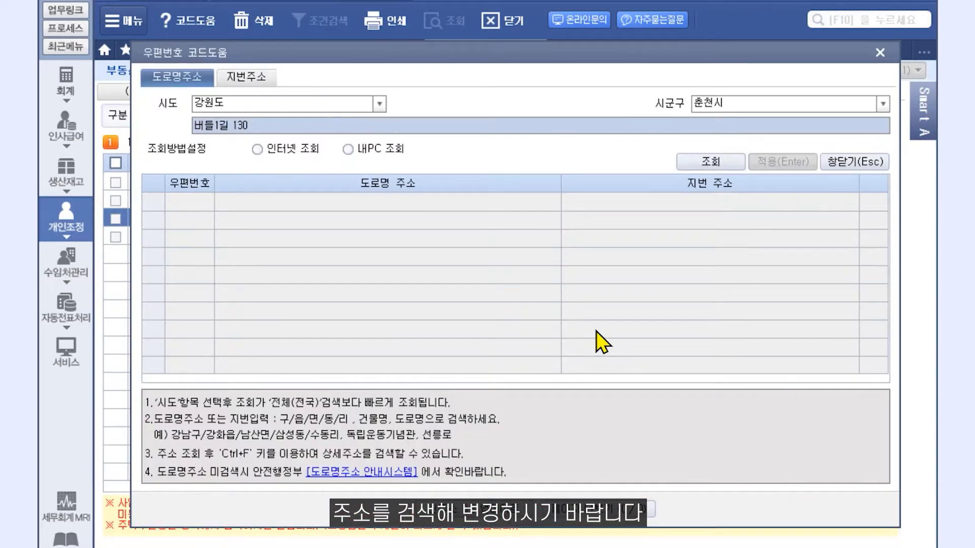
pyautogui.click(736, 166)
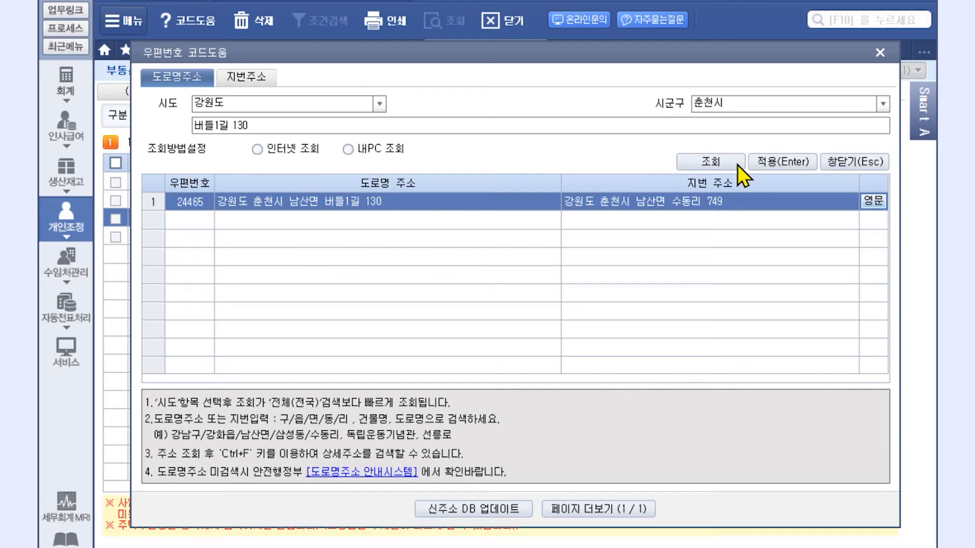
pyautogui.click(787, 166)
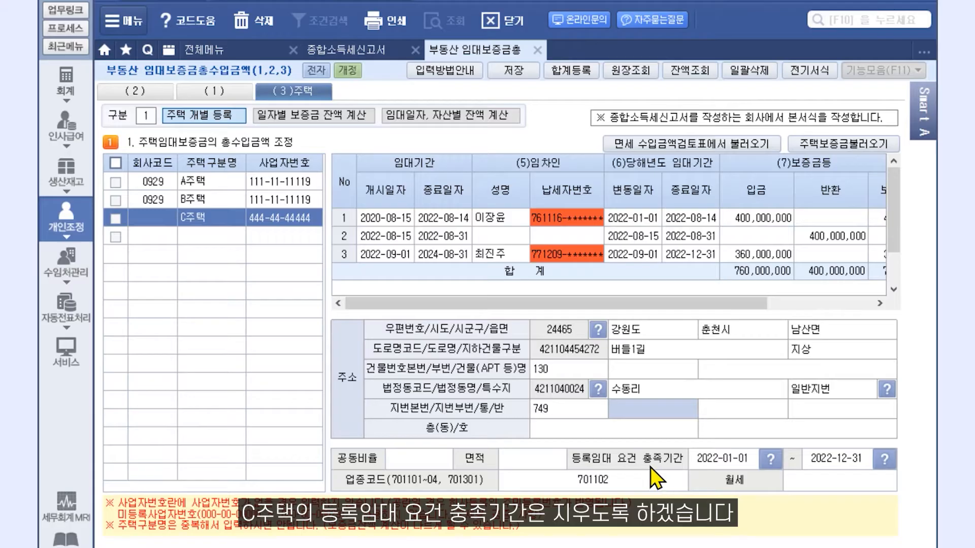
# Clear both dates of C주택's 등록임대 요건 충족기간.
pyautogui.click(723, 464)
pyautogui.press('Delete')
pyautogui.press('Return')
pyautogui.press('Delete')
pyautogui.press('Return')
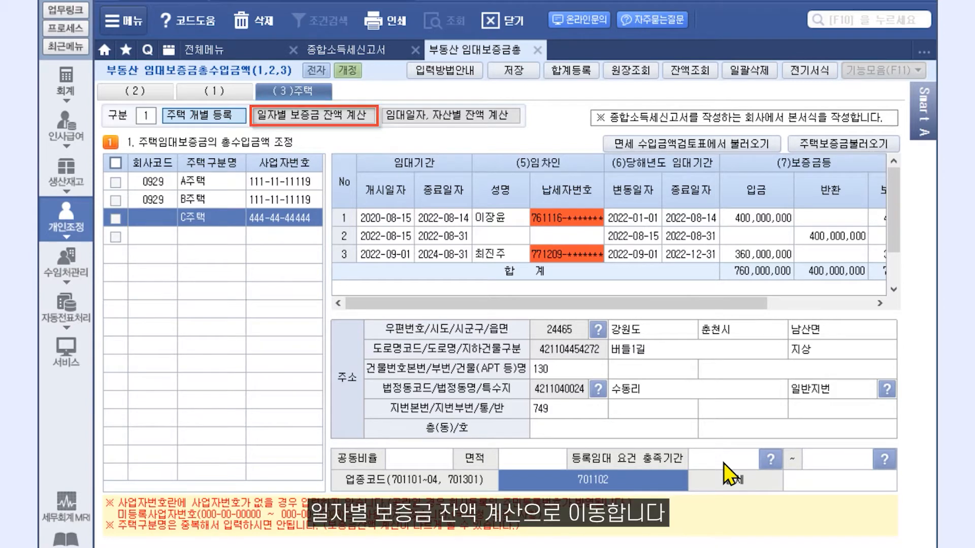
# Load the per-house registrations into the daily deposit balance table, then open the per-asset balance view.
pyautogui.click(317, 121)
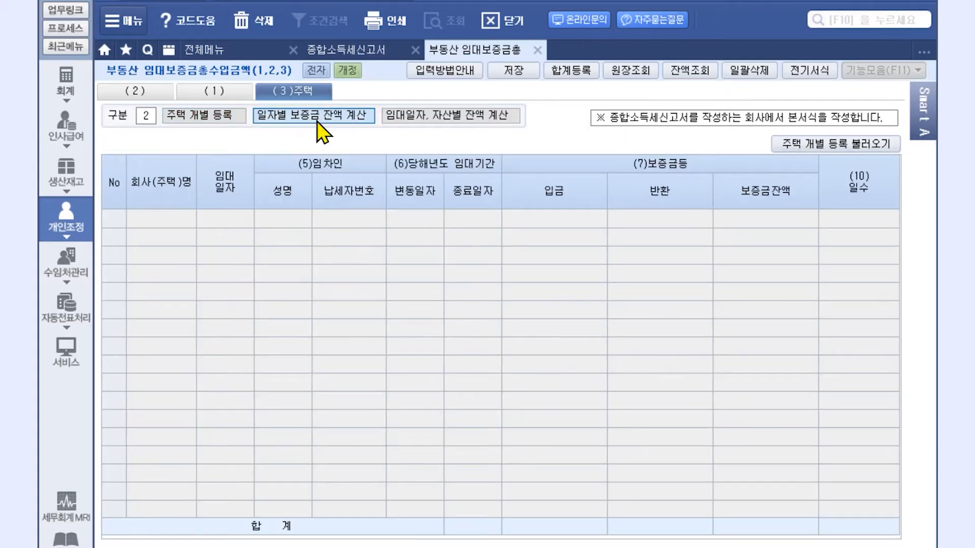
pyautogui.click(831, 148)
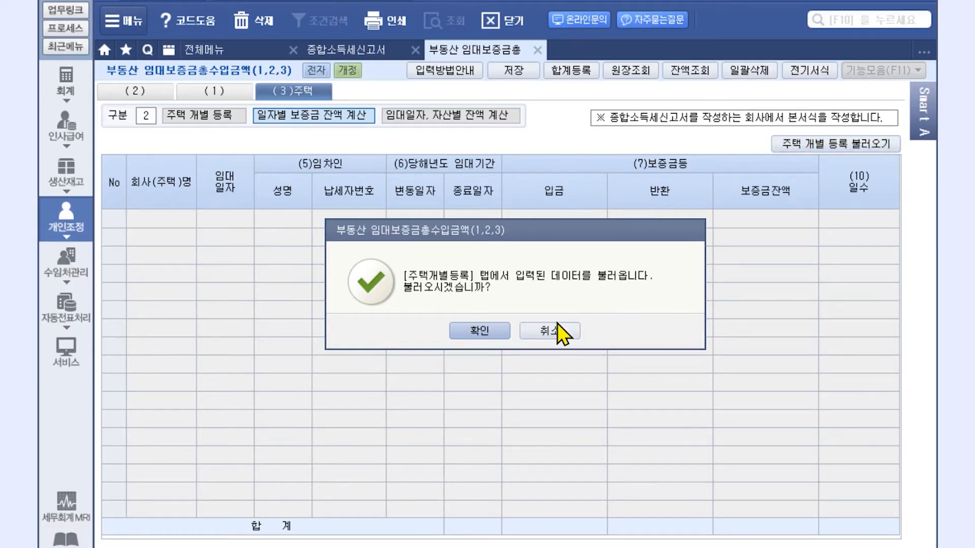
pyautogui.click(495, 333)
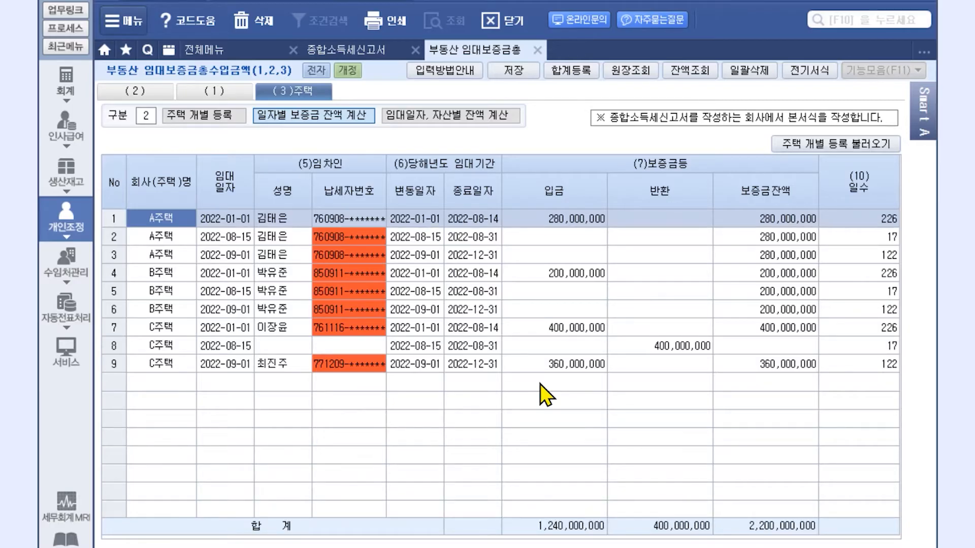
pyautogui.click(462, 122)
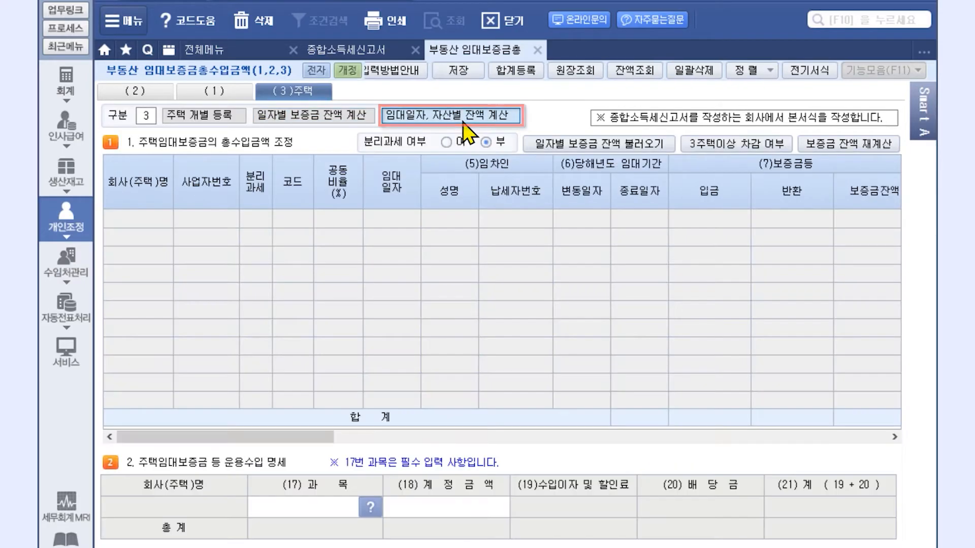
# Import the daily deposit balances into the per-asset table, totalling 1,240,000,000 received.
pyautogui.click(589, 147)
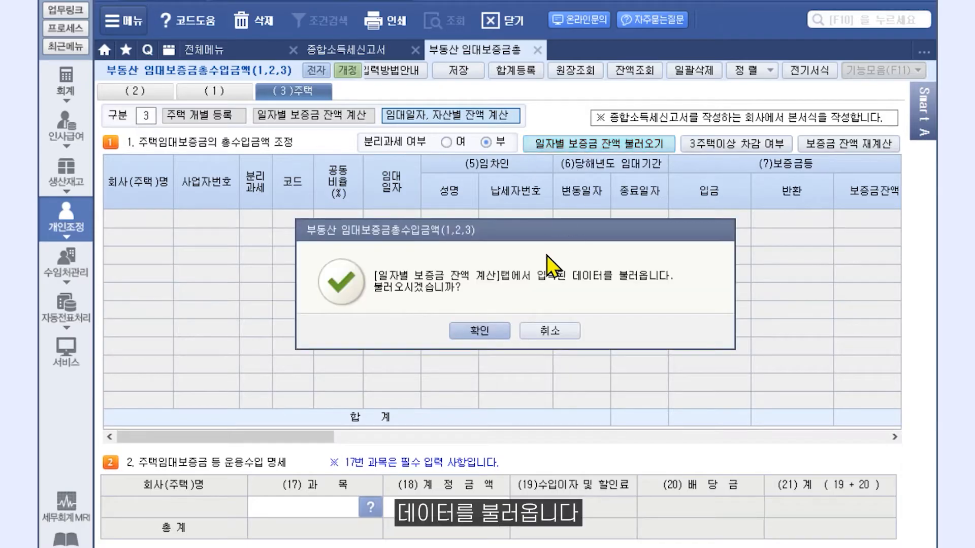
pyautogui.click(492, 333)
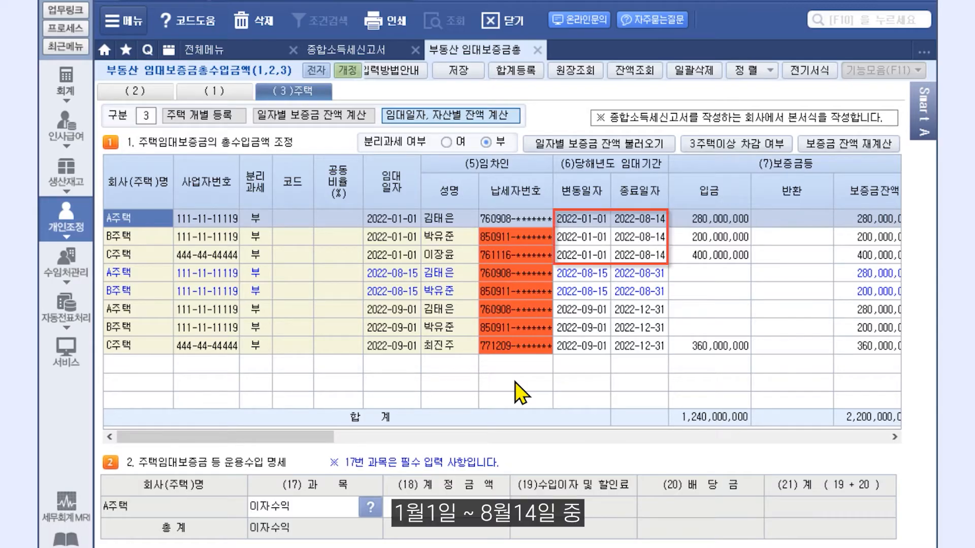
# Scroll the 주택 deposit grid right to review column (14) deemed rental income totalling 3,945,598.
pyautogui.moveTo(310, 435); pyautogui.dragTo(438, 454)
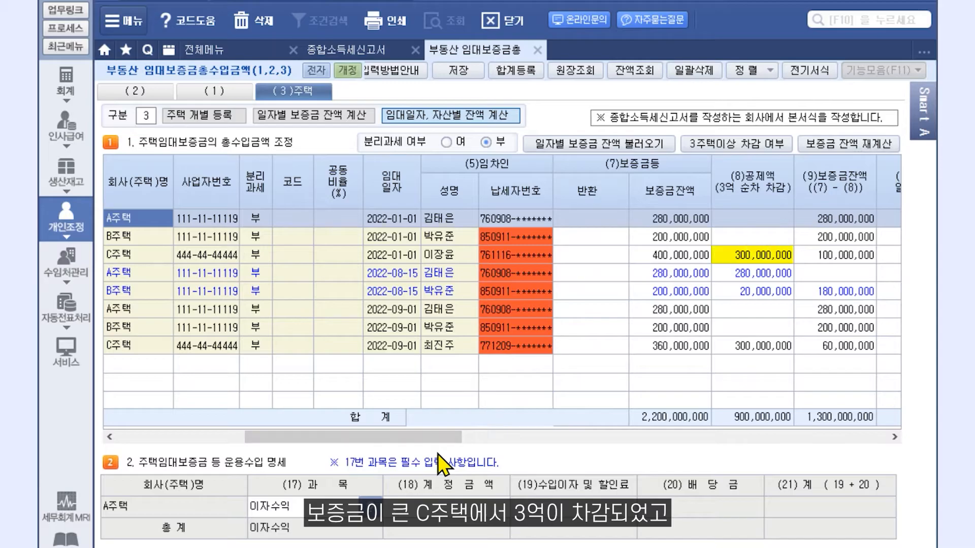
pyautogui.moveTo(439, 437)
pyautogui.mouseDown()
pyautogui.moveTo(295, 433)
pyautogui.moveTo(424, 435)
pyautogui.mouseUp()
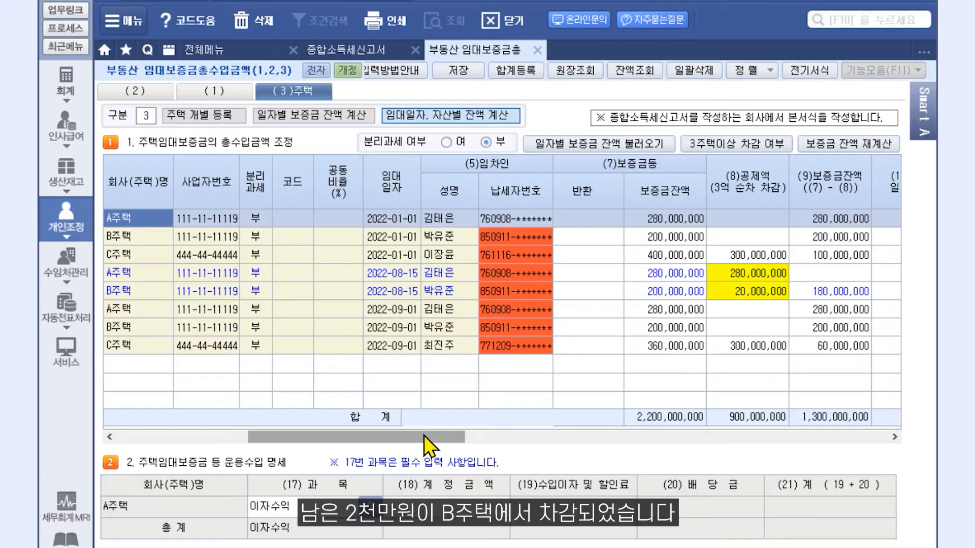
pyautogui.moveTo(424, 436)
pyautogui.mouseDown()
pyautogui.moveTo(308, 449)
pyautogui.moveTo(270, 441)
pyautogui.mouseUp()
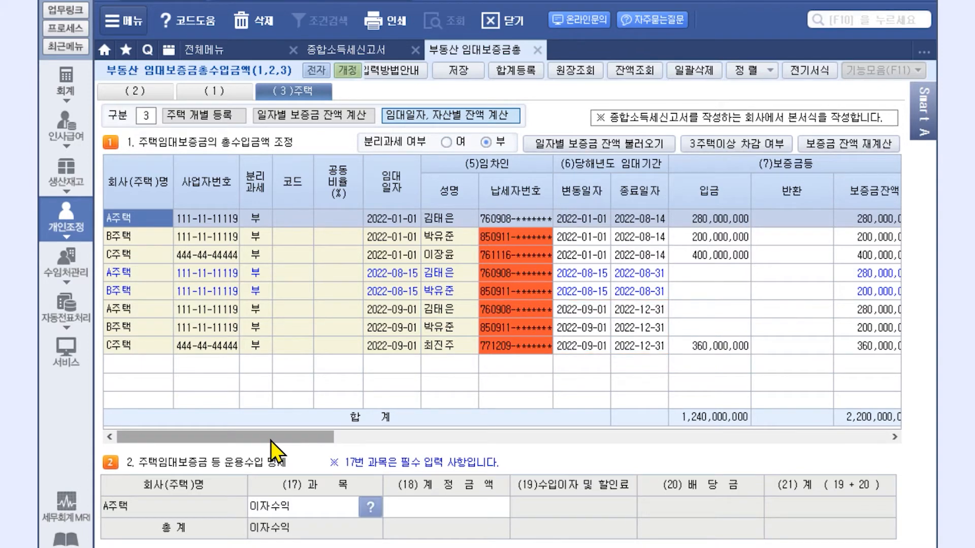
pyautogui.moveTo(270, 440); pyautogui.dragTo(399, 452)
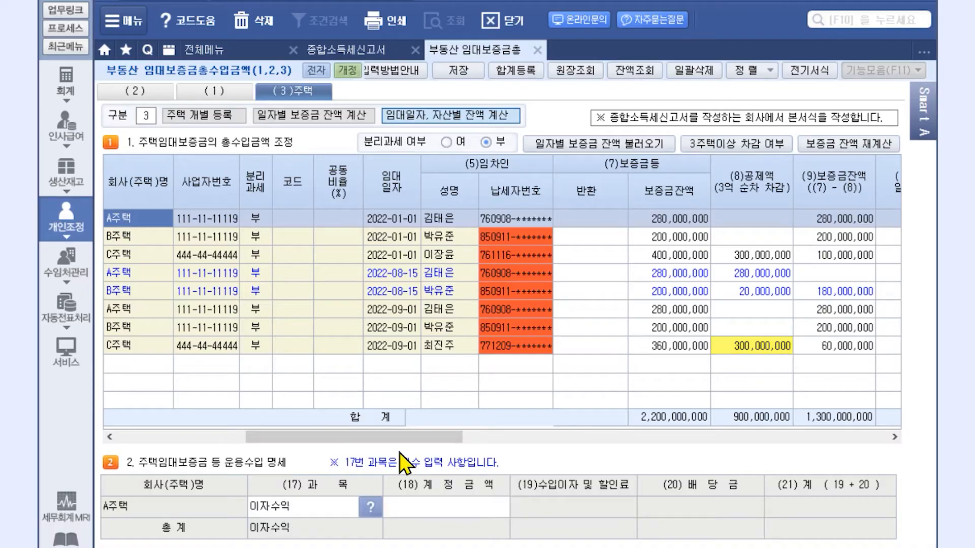
pyautogui.moveTo(409, 439); pyautogui.dragTo(515, 460)
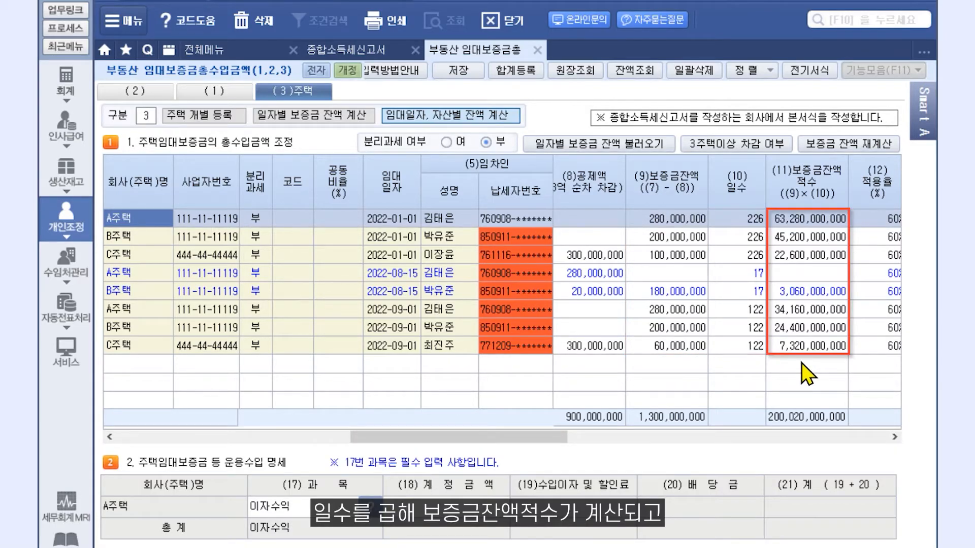
pyautogui.moveTo(496, 440); pyautogui.dragTo(590, 449)
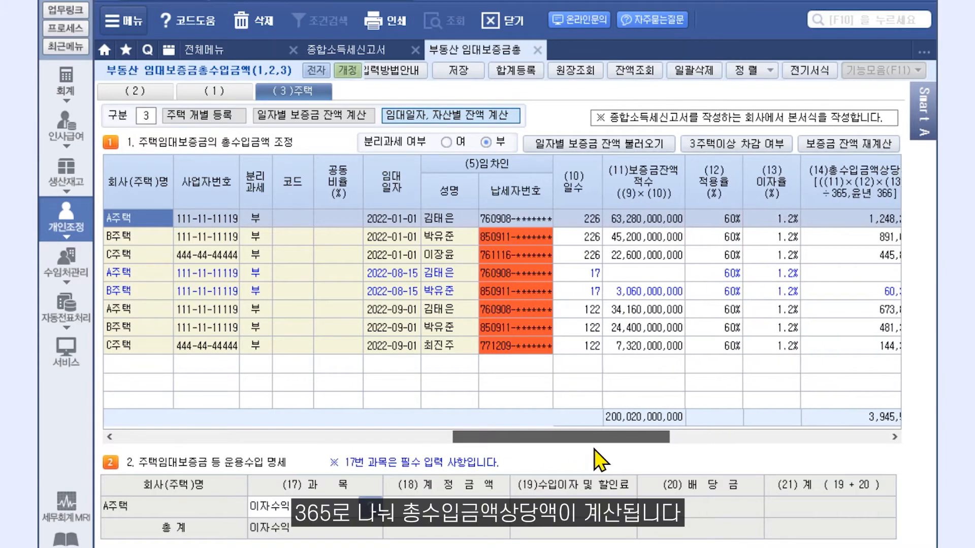
pyautogui.moveTo(590, 448); pyautogui.dragTo(620, 446)
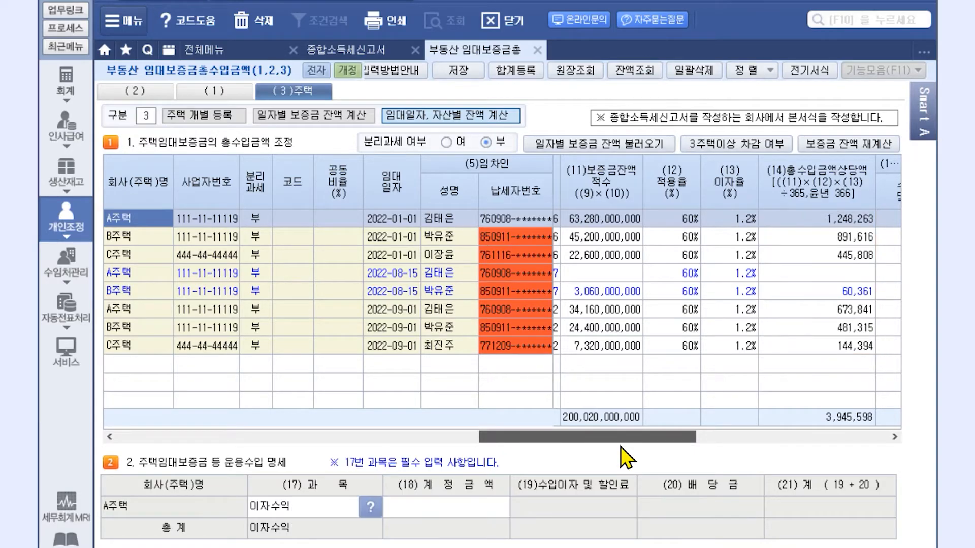
pyautogui.moveTo(620, 447); pyautogui.dragTo(730, 471)
pyautogui.click(761, 347)
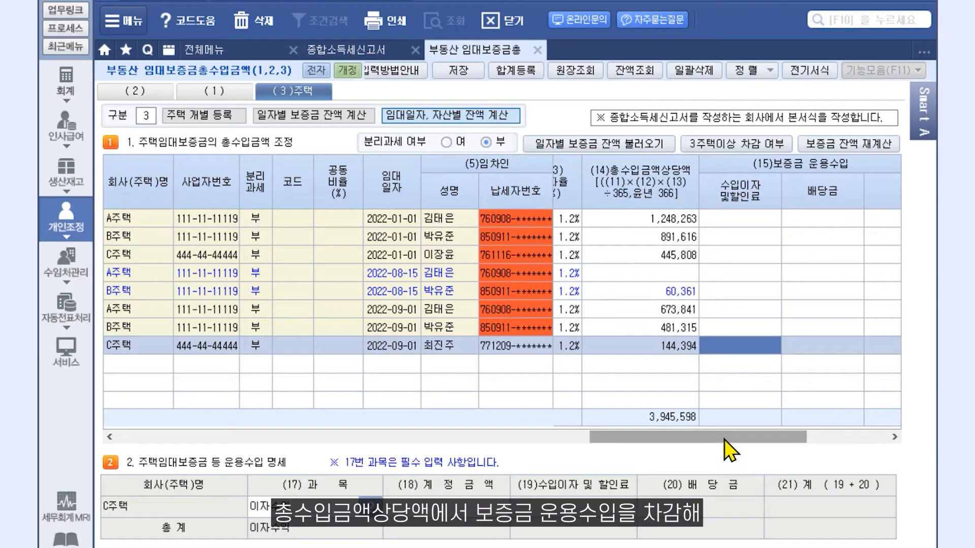
pyautogui.moveTo(724, 439)
pyautogui.mouseDown()
pyautogui.moveTo(826, 455)
pyautogui.moveTo(837, 430)
pyautogui.mouseUp()
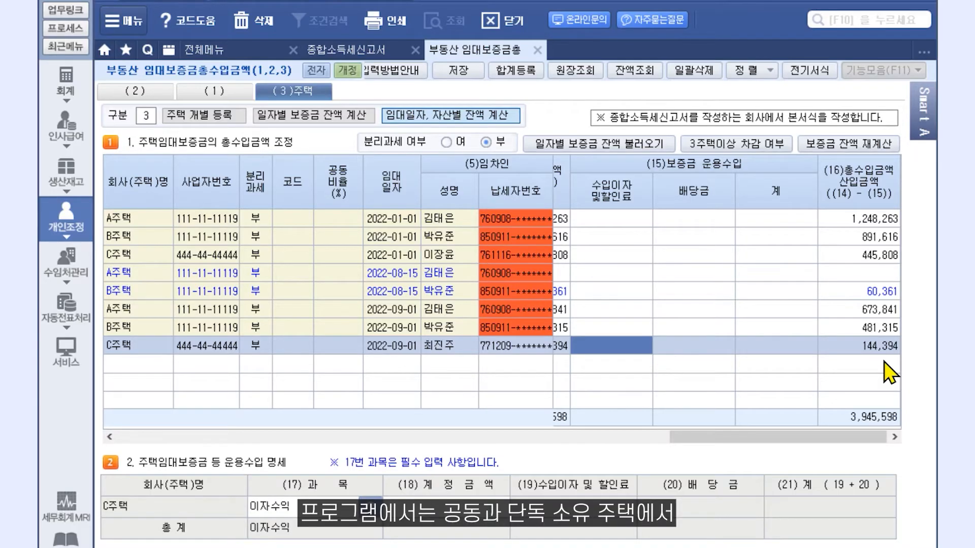
pyautogui.moveTo(842, 440); pyautogui.dragTo(495, 419)
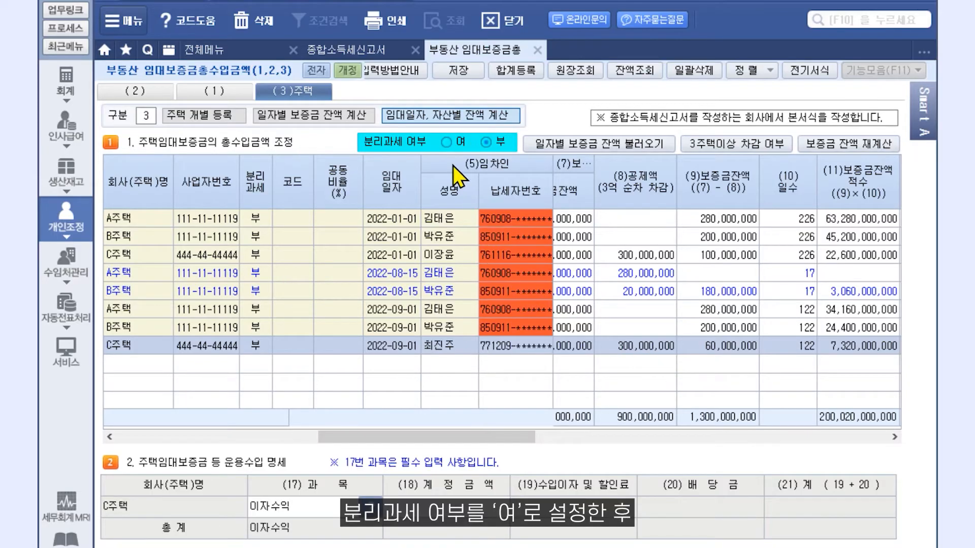
# Mark all eight house rentals 여 for separate taxation and save, renumbering them 101–108.
pyautogui.click(447, 144)
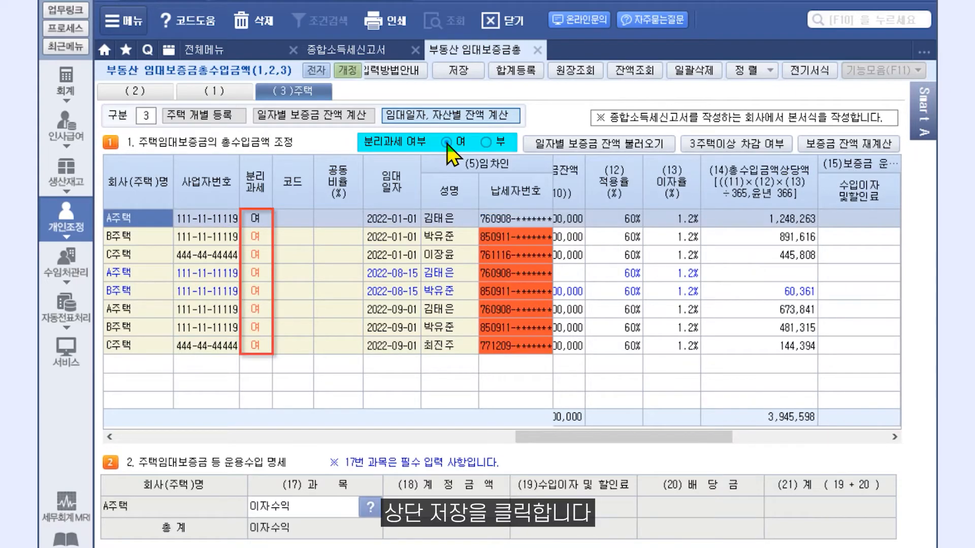
pyautogui.click(466, 74)
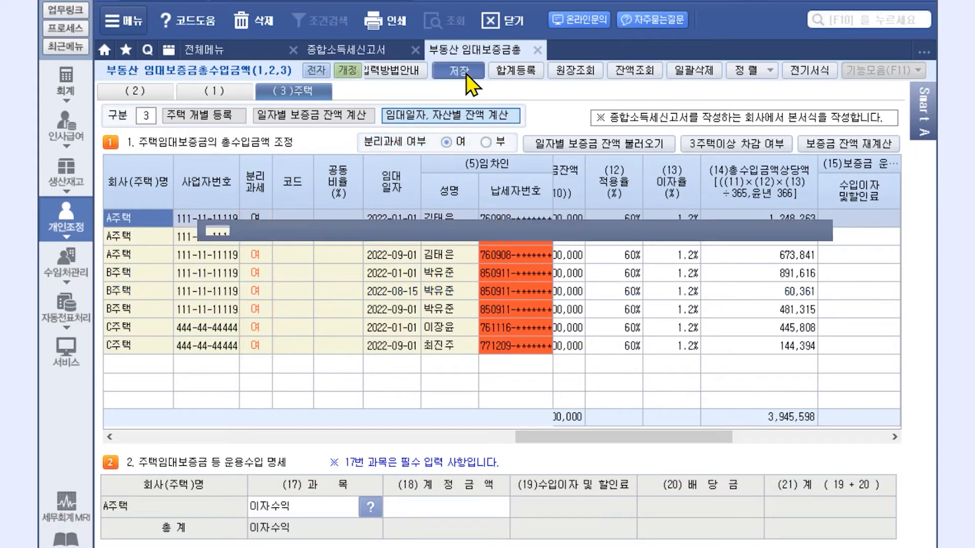
pyautogui.click(488, 330)
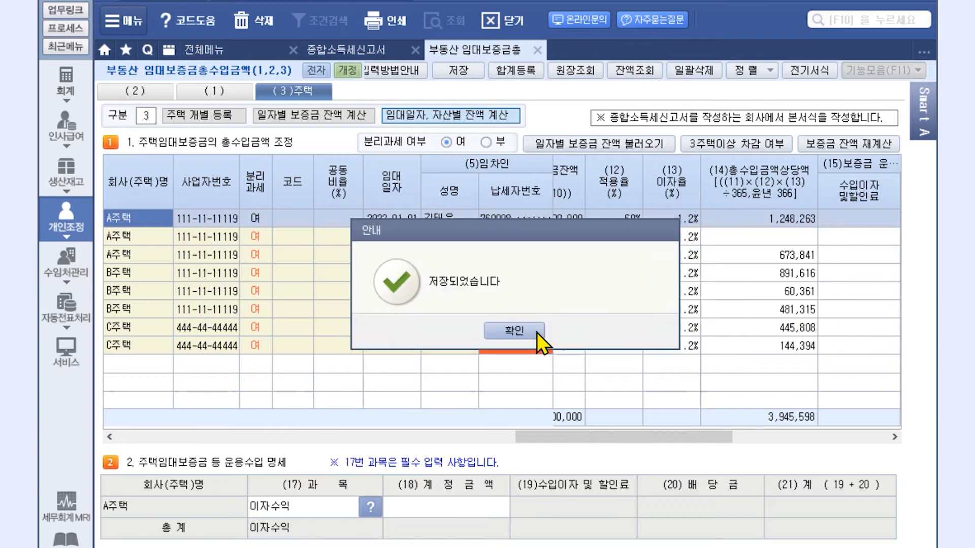
pyautogui.click(487, 330)
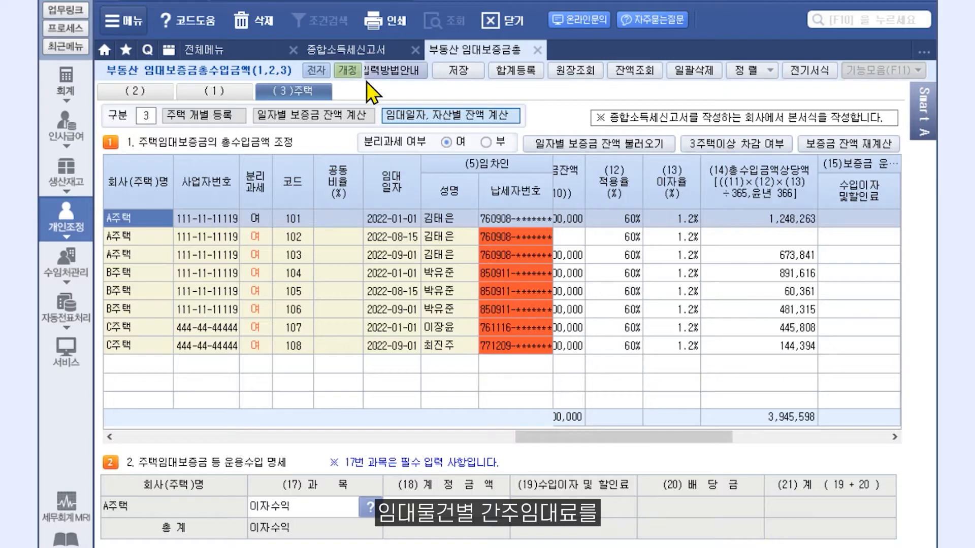
# Load the rental houses from 부동산 임대보증금등의 총수입금액 조정 into the return's separate-taxation page.
pyautogui.click(364, 49)
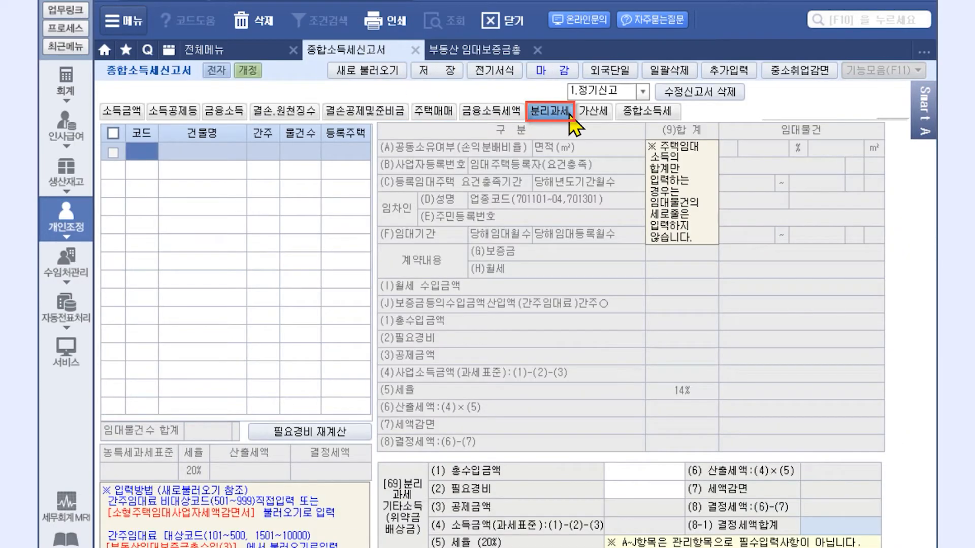
pyautogui.click(391, 70)
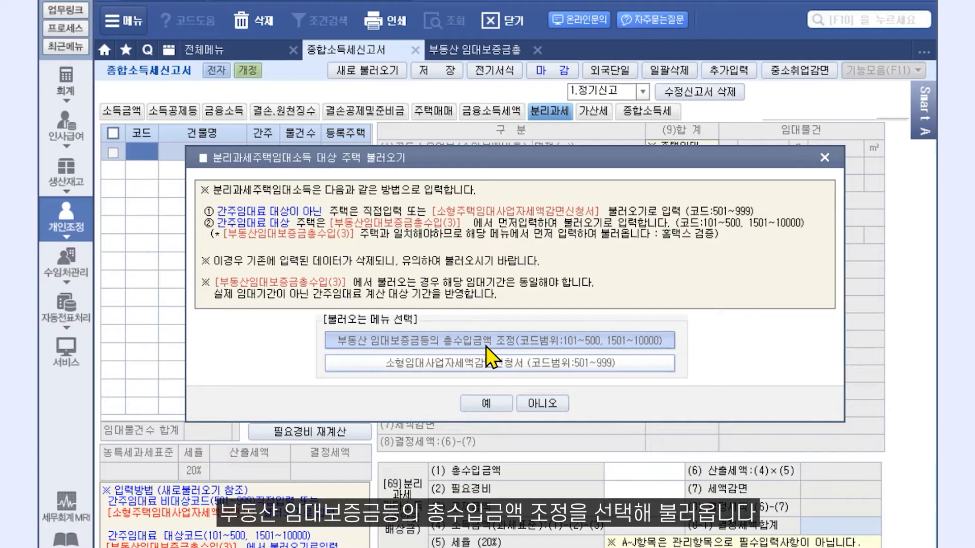
pyautogui.click(491, 408)
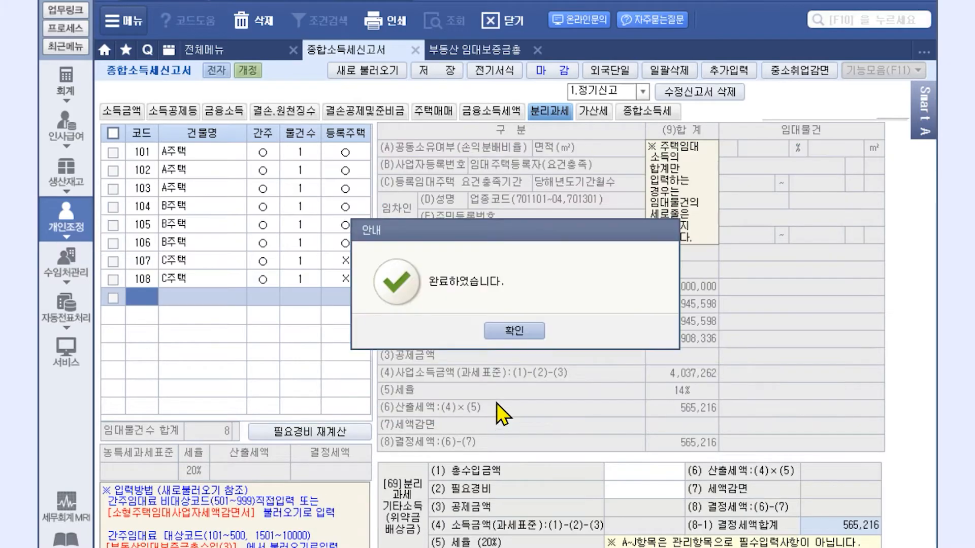
pyautogui.click(516, 329)
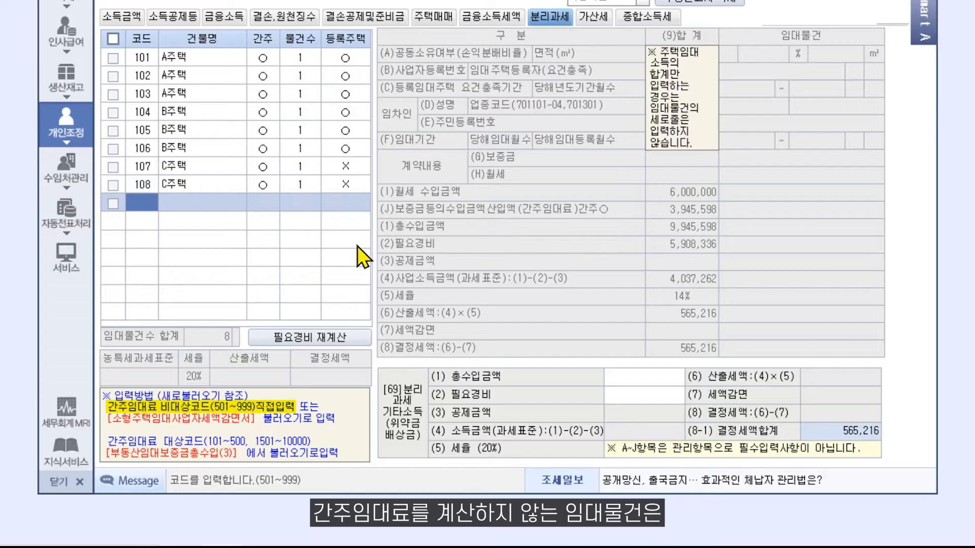
# Leave the new code cell empty and review house 101's details.
pyautogui.click(147, 202)
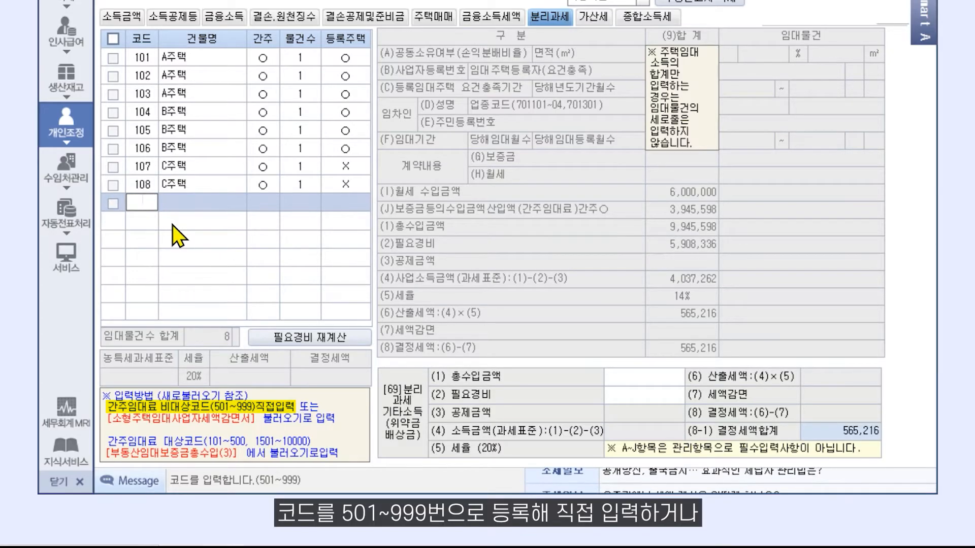
pyautogui.click(174, 209)
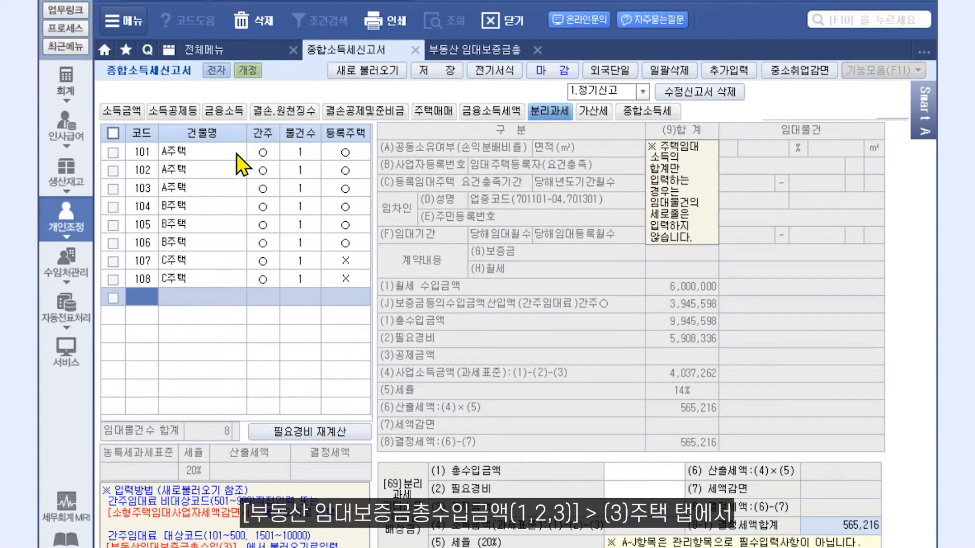
pyautogui.click(236, 153)
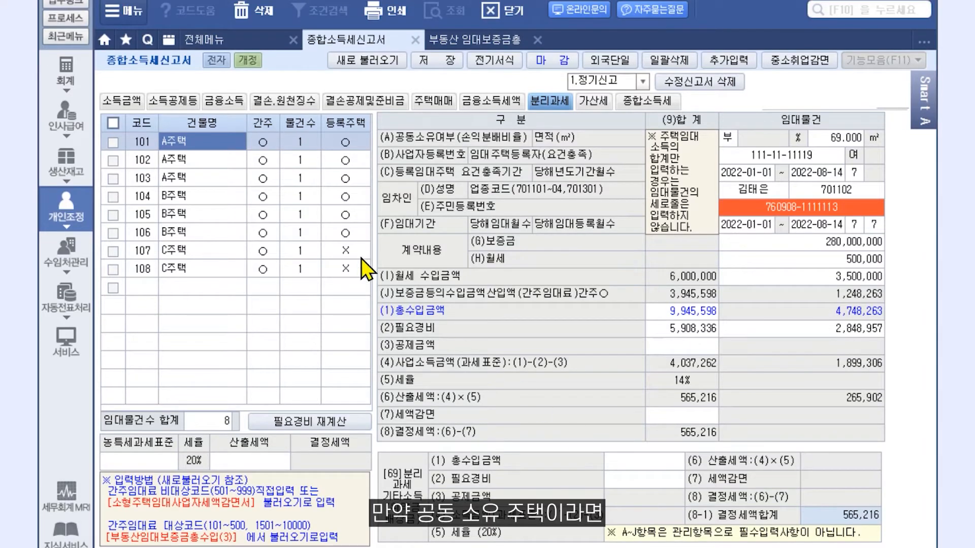
pyautogui.click(230, 182)
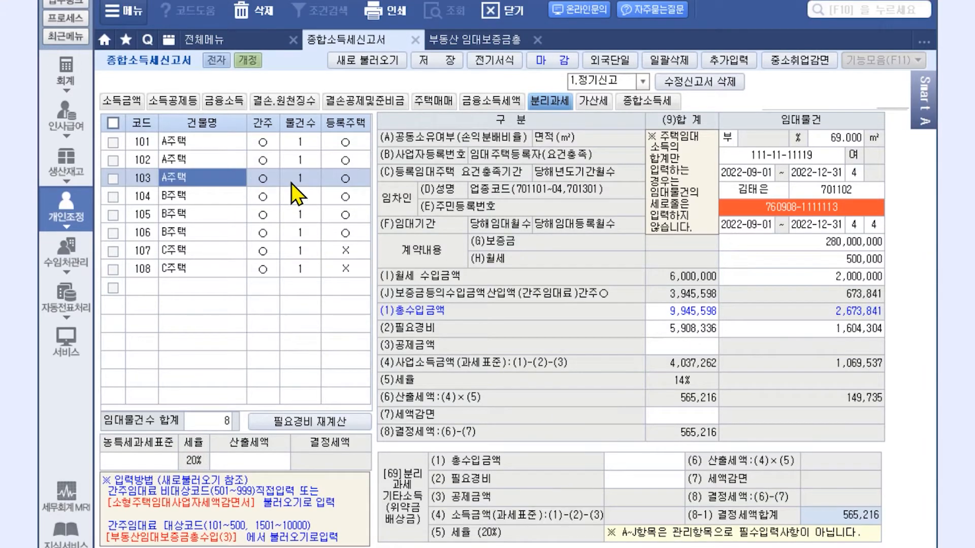
pyautogui.click(729, 138)
pyautogui.click(754, 151)
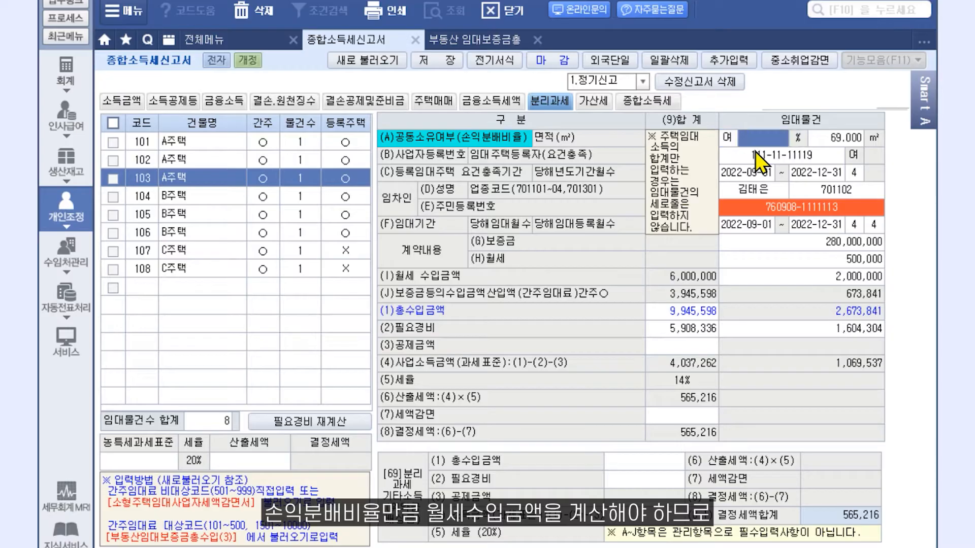
pyautogui.write('50')
pyautogui.press('Return')
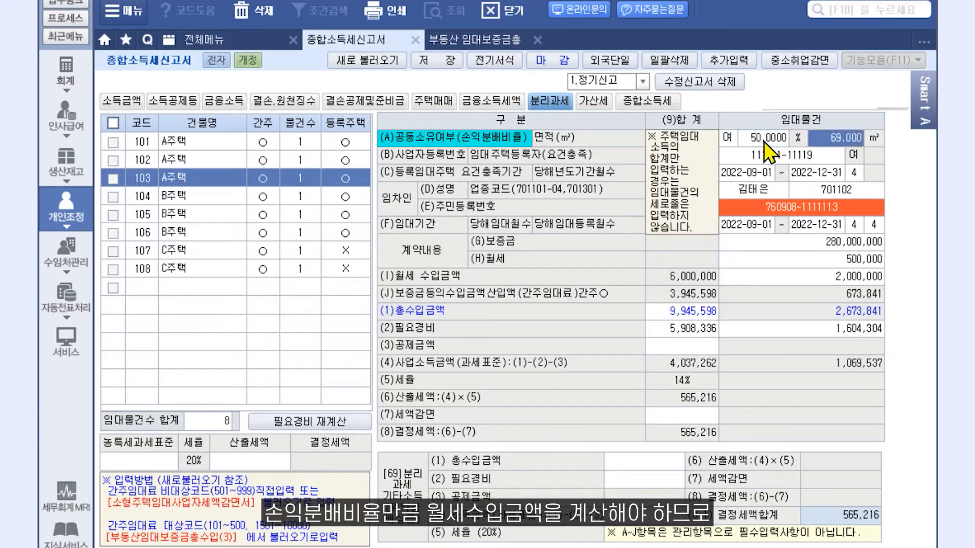
pyautogui.click(863, 279)
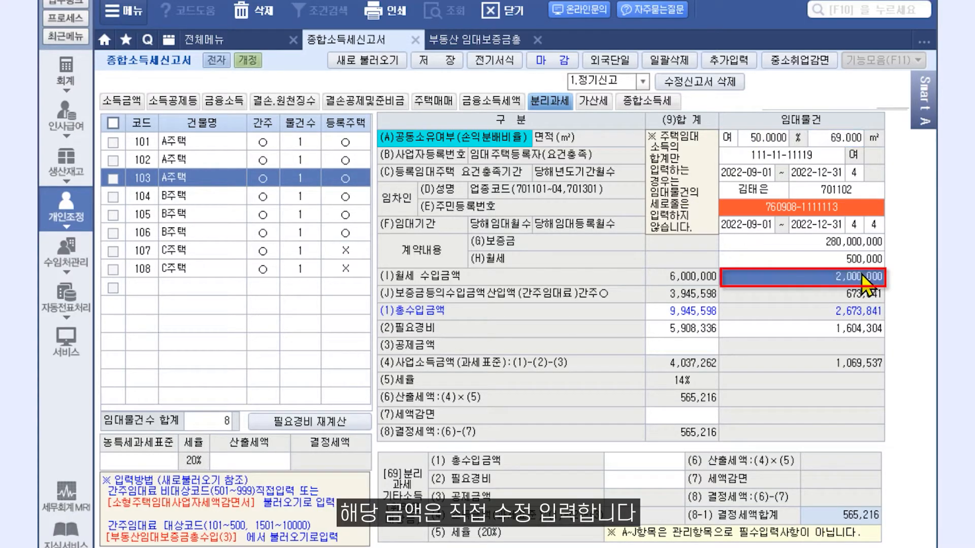
pyautogui.write('1000000')
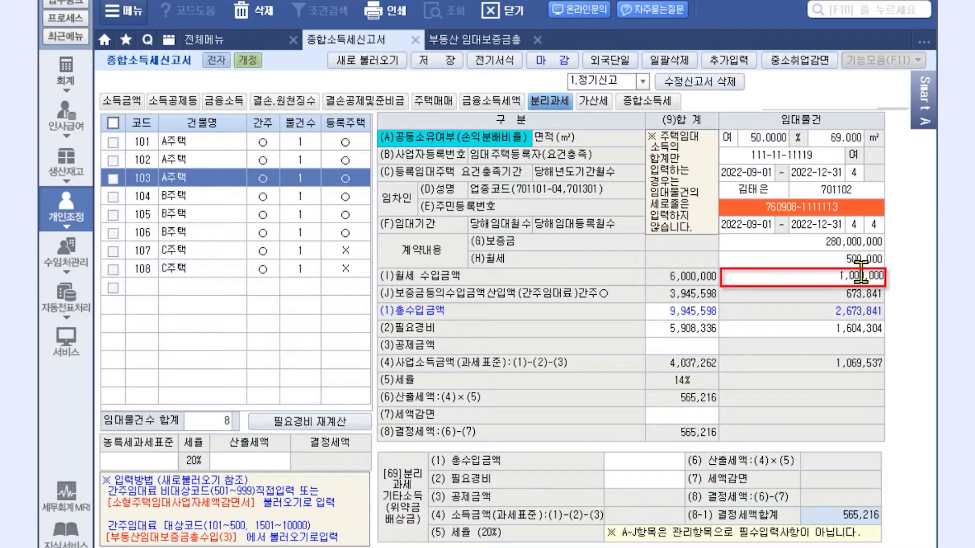
pyautogui.press('Return')
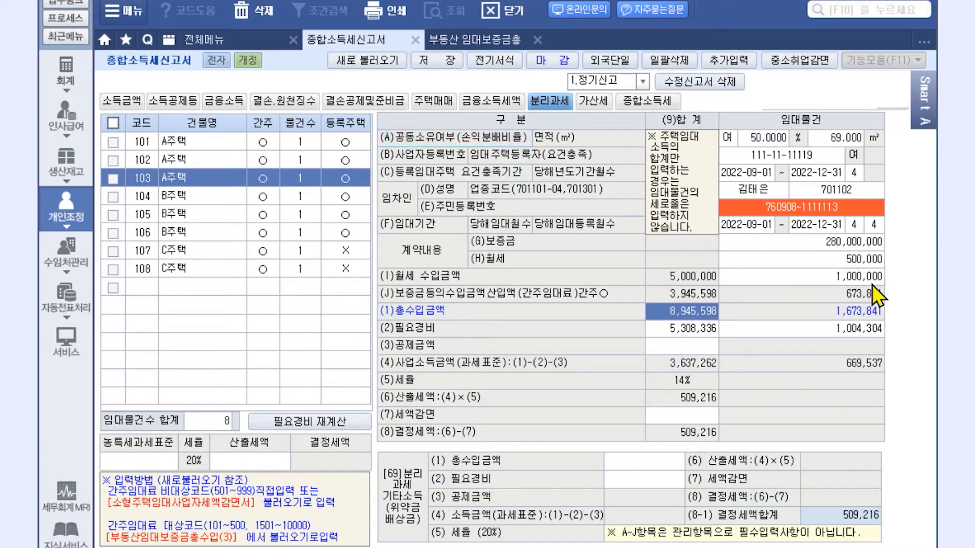
pyautogui.click(870, 281)
pyautogui.write('2,000,000')
pyautogui.press('Return')
pyautogui.click(727, 137)
pyautogui.click(733, 150)
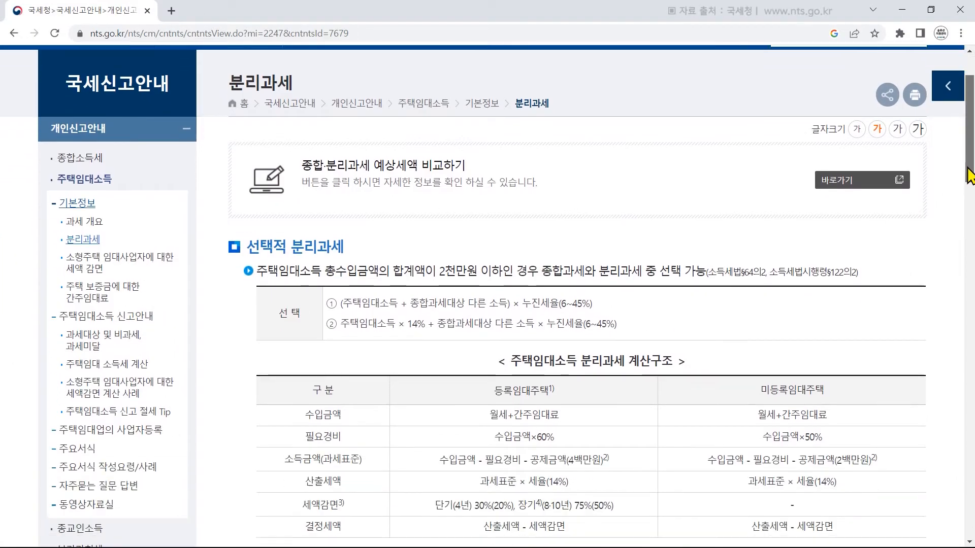
pyautogui.moveTo(970, 176); pyautogui.dragTo(969, 214)
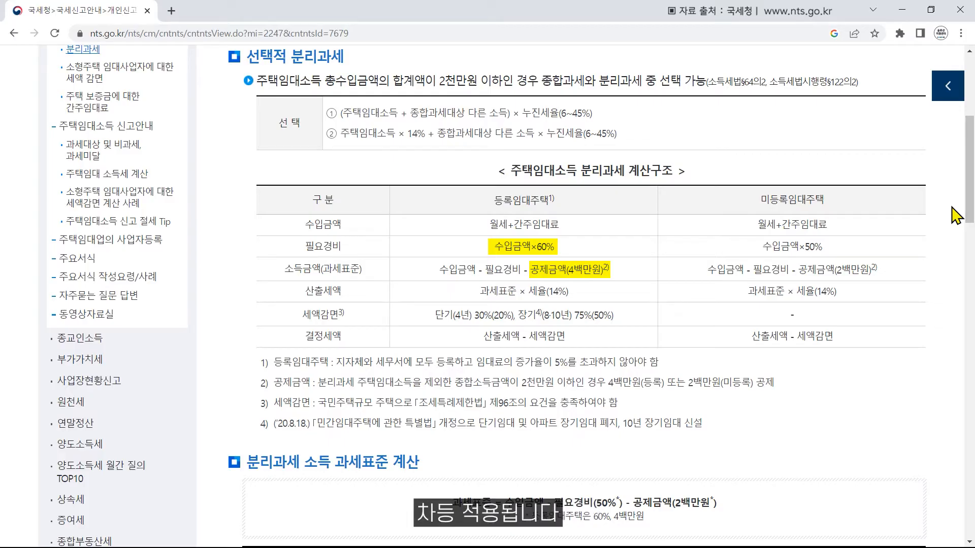
pyautogui.moveTo(968, 223); pyautogui.dragTo(971, 312)
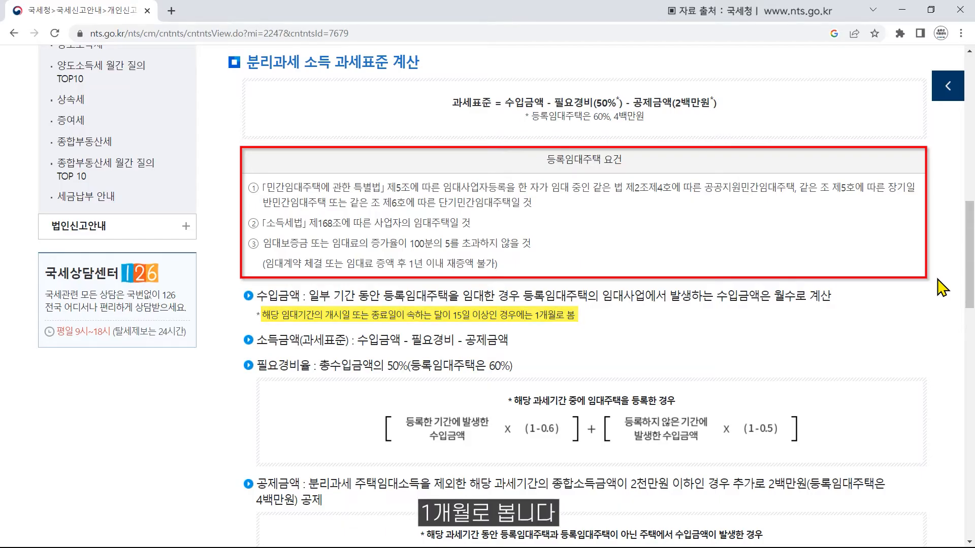
pyautogui.moveTo(969, 286); pyautogui.dragTo(968, 321)
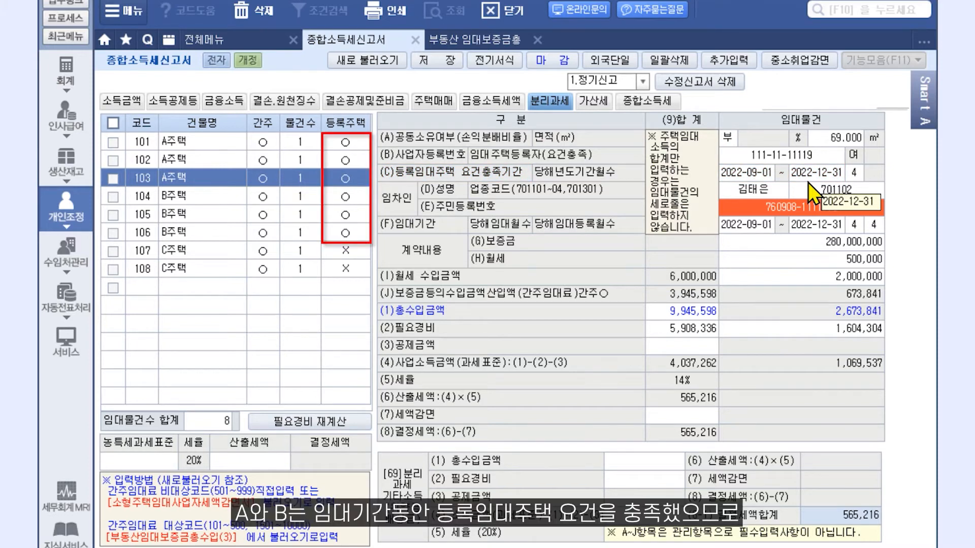
# Review houses 101–108 in turn, then view the income-amount page showing 25,000,000.
pyautogui.click(207, 140)
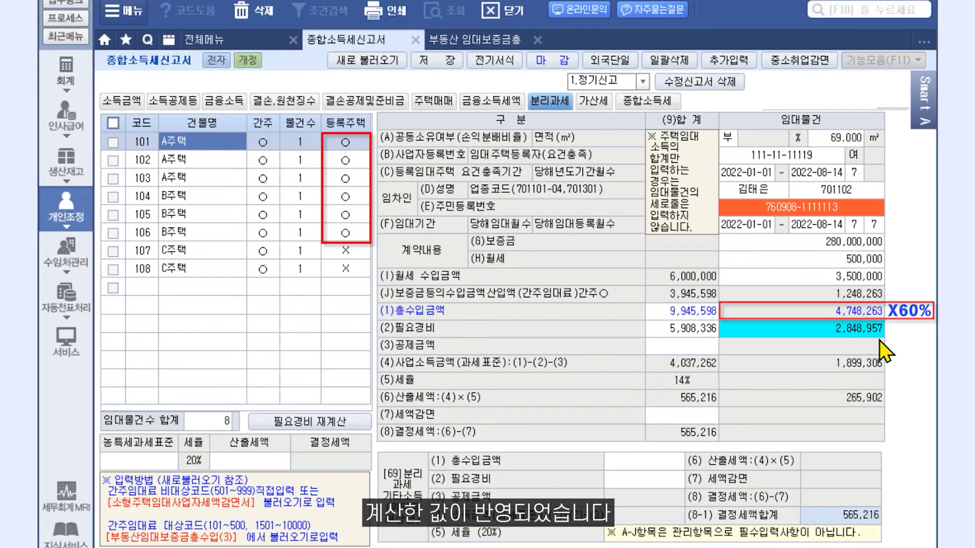
pyautogui.click(205, 161)
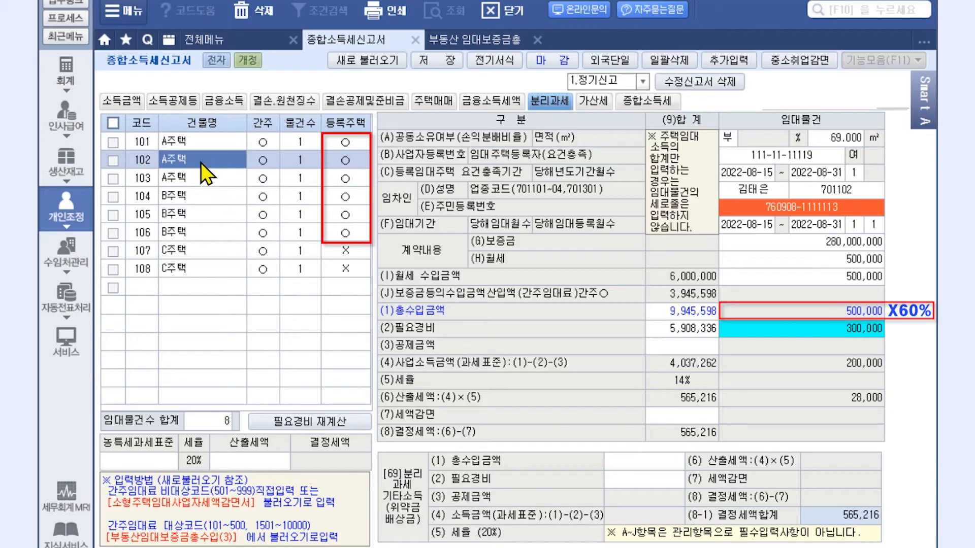
pyautogui.click(195, 179)
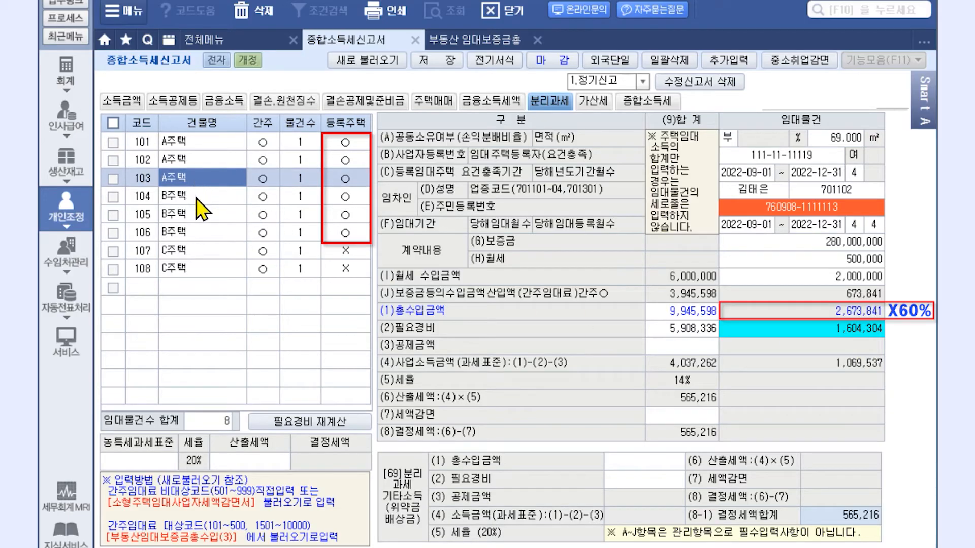
pyautogui.click(195, 198)
pyautogui.click(199, 216)
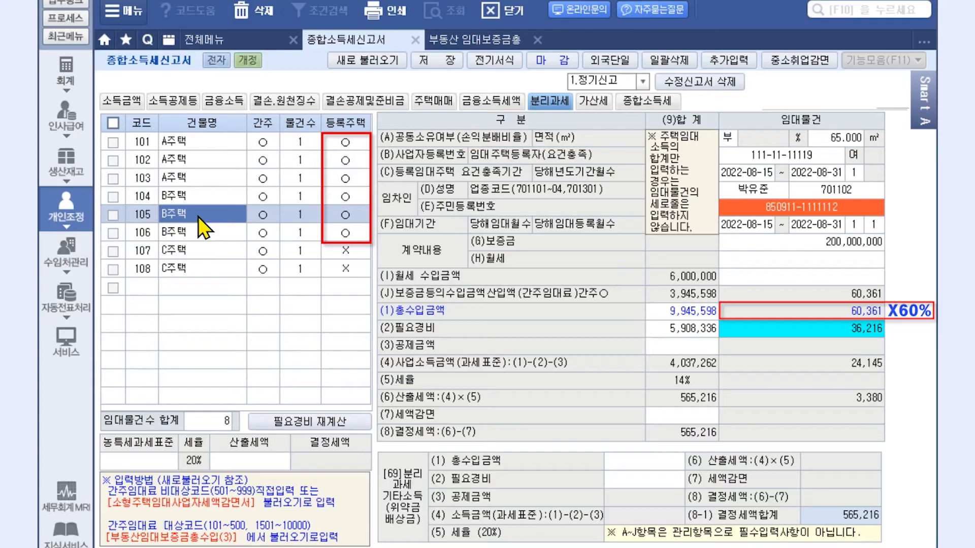
pyautogui.click(197, 236)
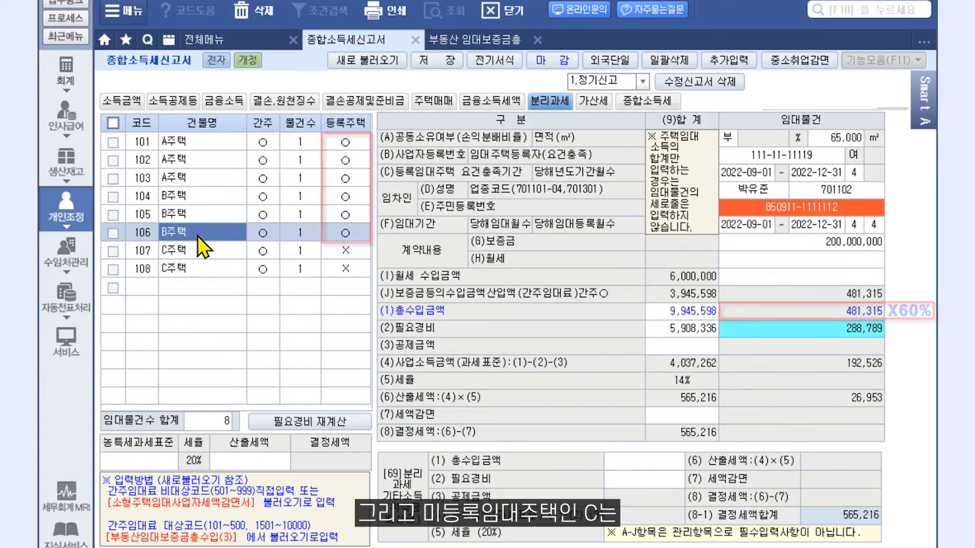
pyautogui.click(195, 249)
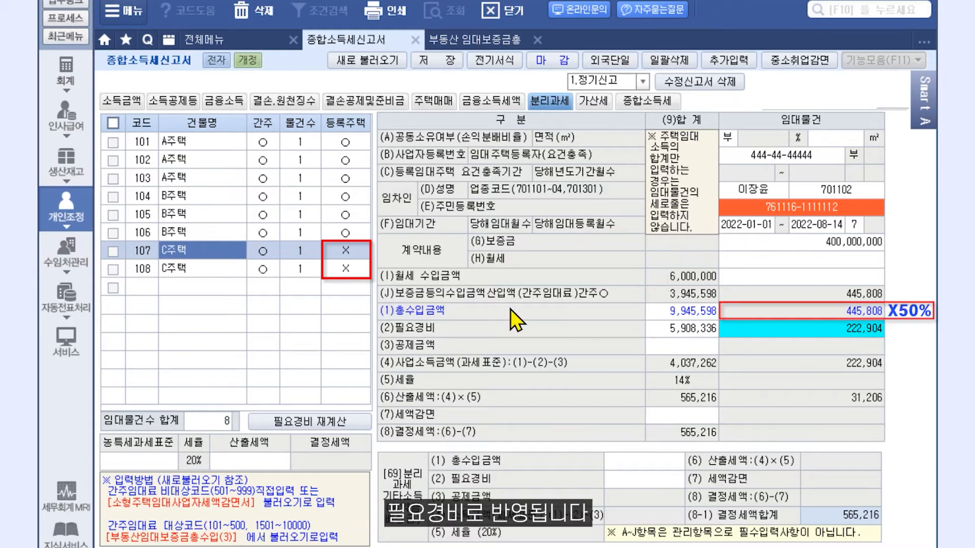
pyautogui.click(212, 270)
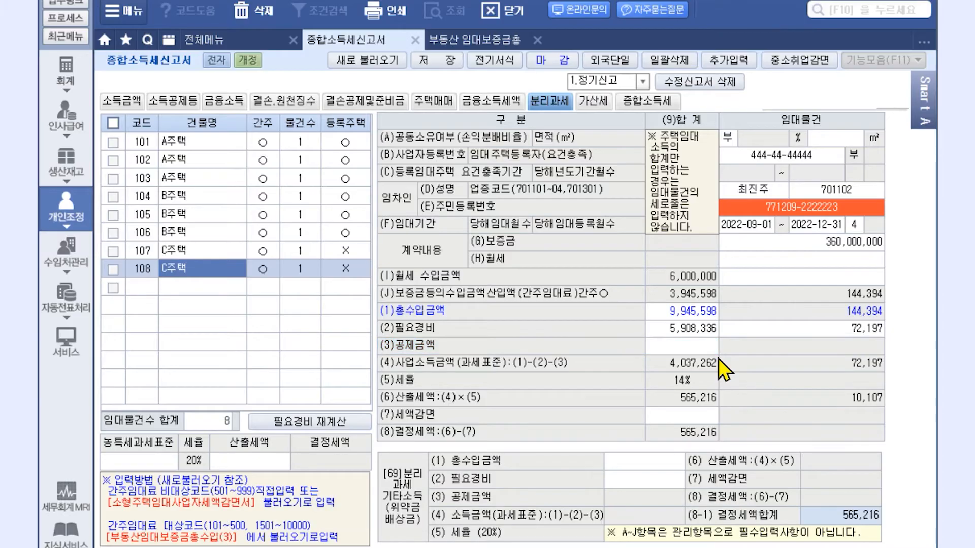
pyautogui.click(134, 103)
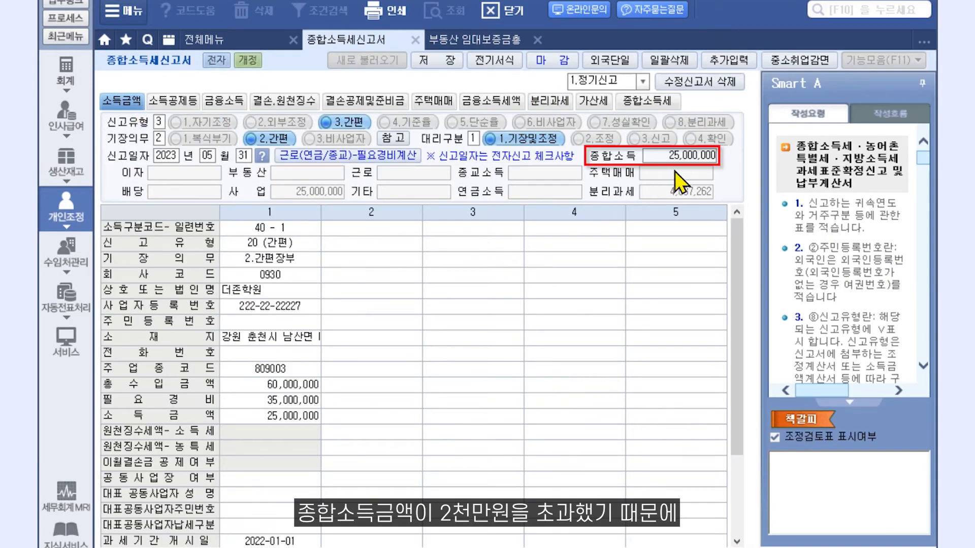
# Return to the 분리과세 page, now showing an empty rental-house list.
pyautogui.click(538, 102)
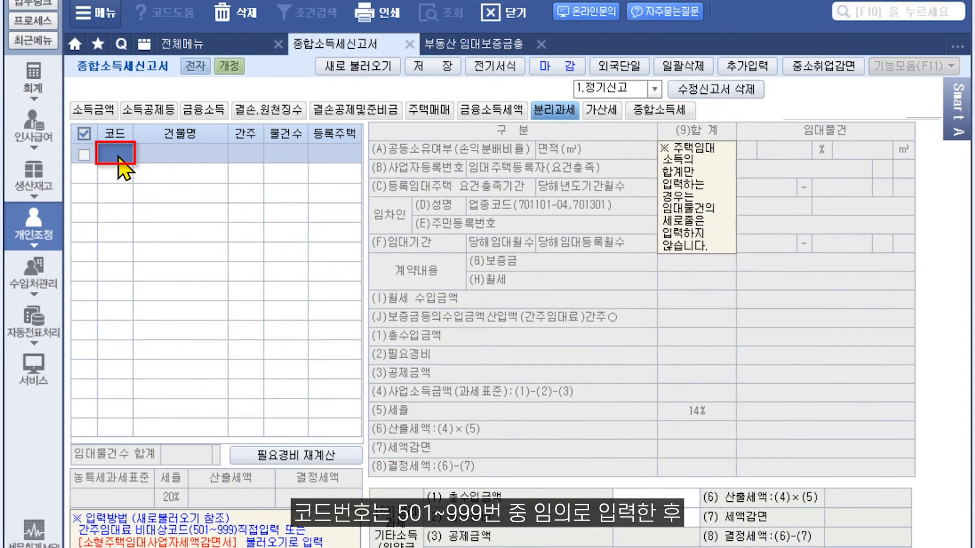
# Add rental code 501 with total income 9,945,598 and necessary expenses 5,908,336.
pyautogui.write('501')
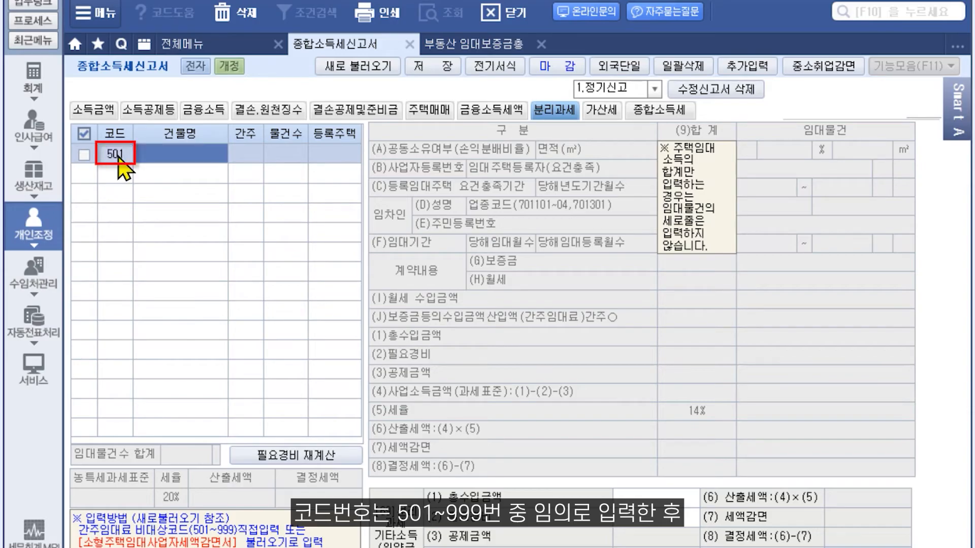
pyautogui.press('Return')
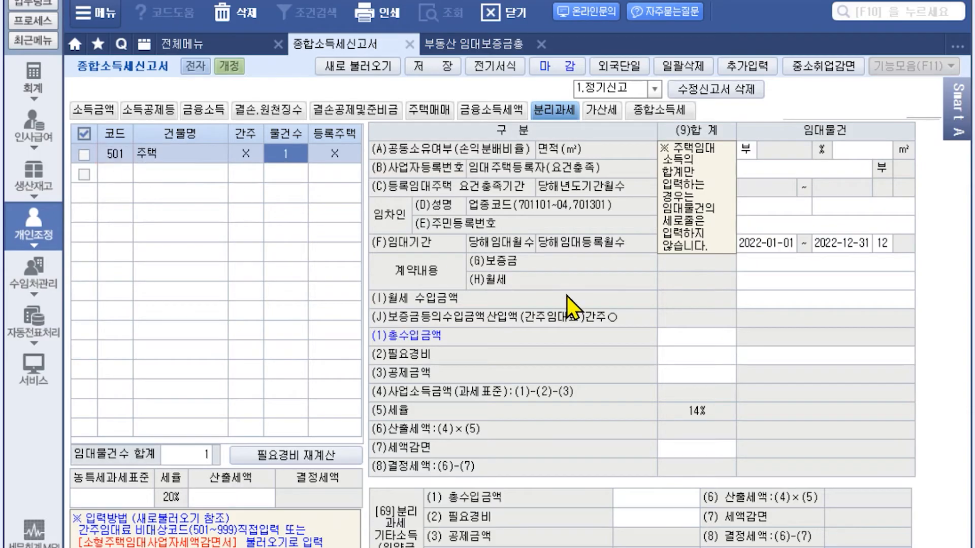
pyautogui.click(691, 341)
pyautogui.write('9,945,596')
pyautogui.press('Return')
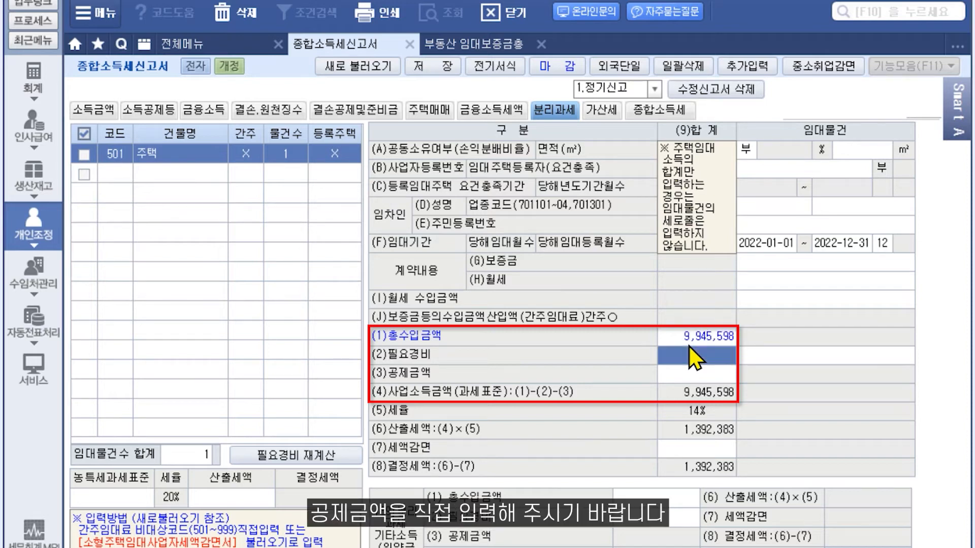
pyautogui.write('5908336')
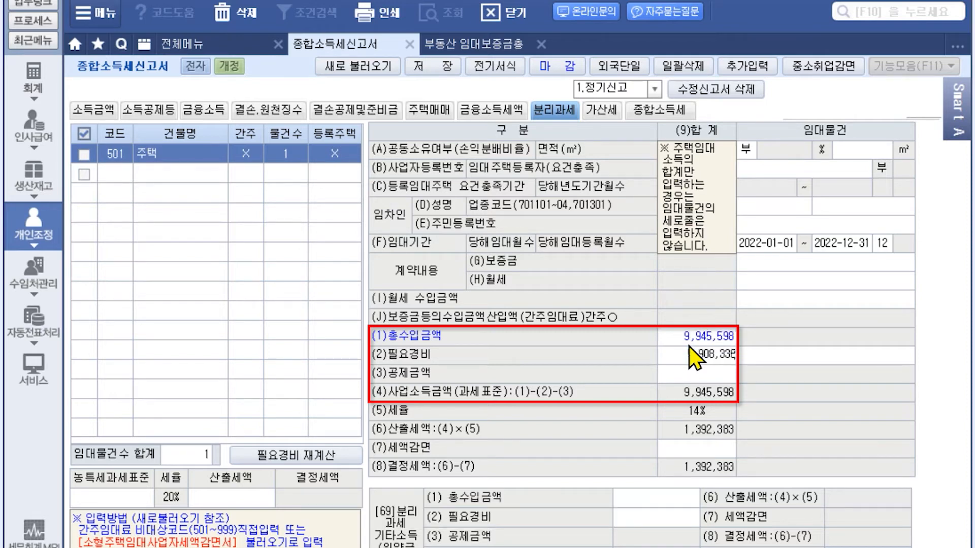
pyautogui.press('Return')
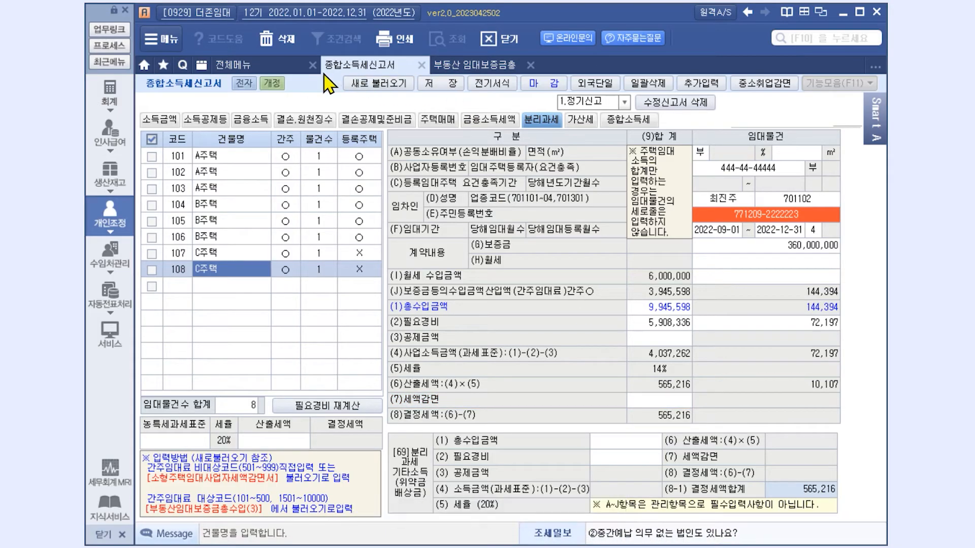
# Open 소형주택임대사업자세액감면신청서 from the 전체메뉴 list.
pyautogui.click(278, 64)
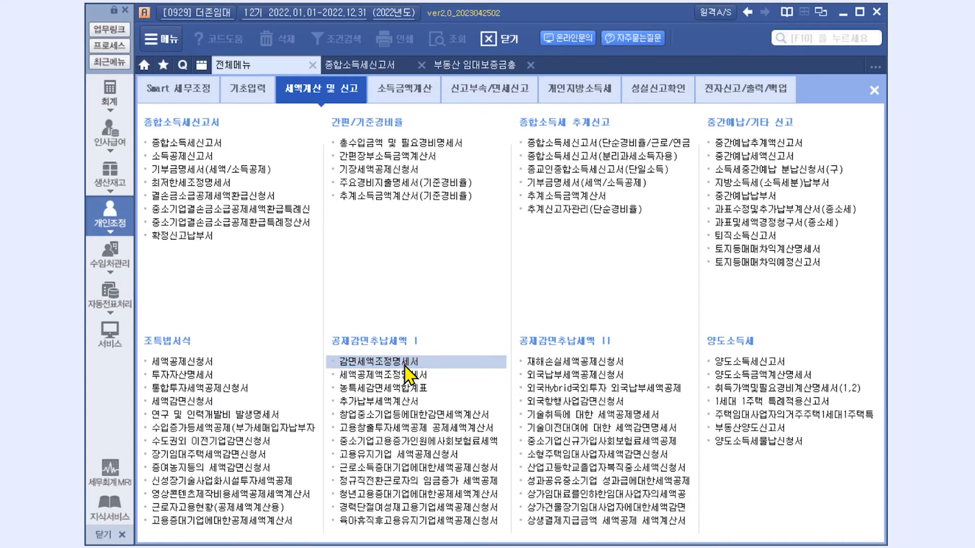
pyautogui.click(590, 459)
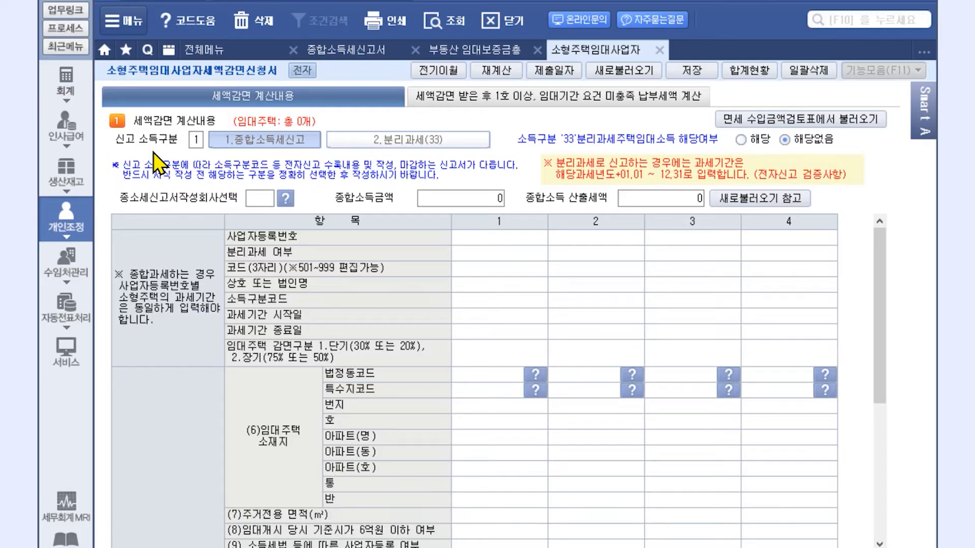
# Choose 종합소득세신고, mark income separately taxed, and load income 4,037,262 and tax 565,216.
pyautogui.click(269, 145)
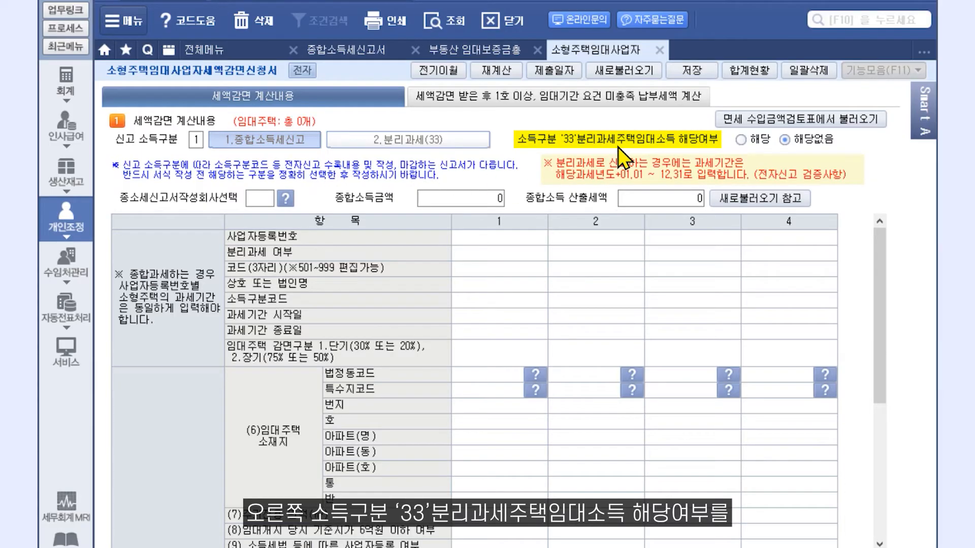
pyautogui.click(741, 139)
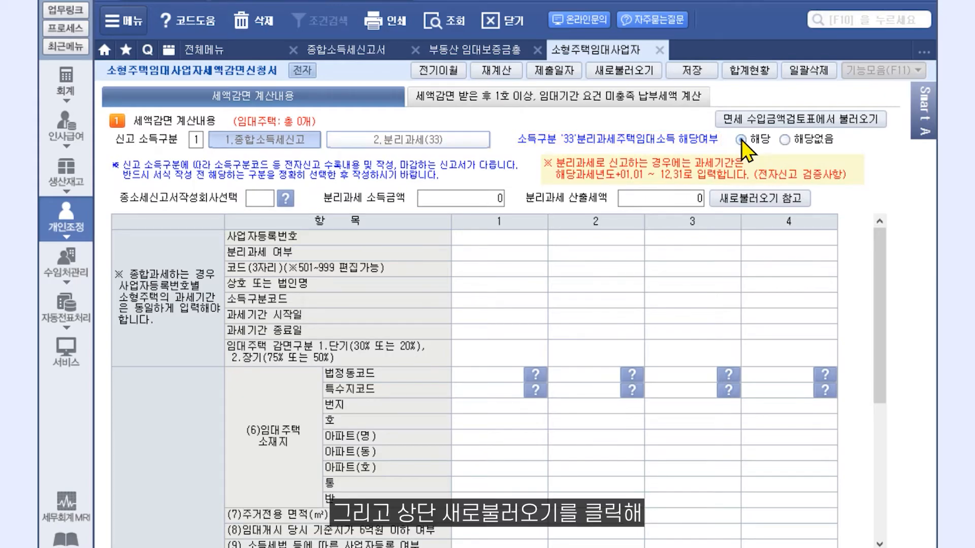
pyautogui.click(625, 72)
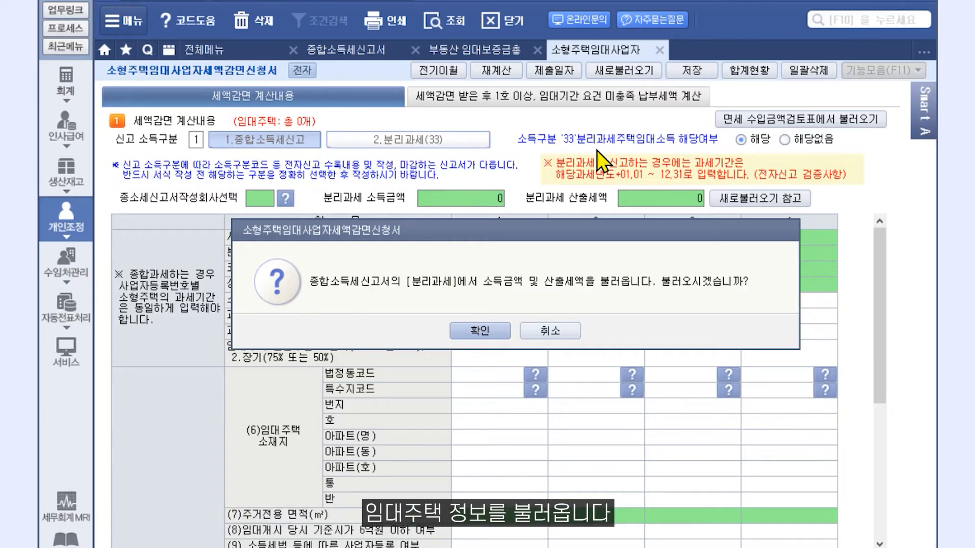
pyautogui.click(498, 336)
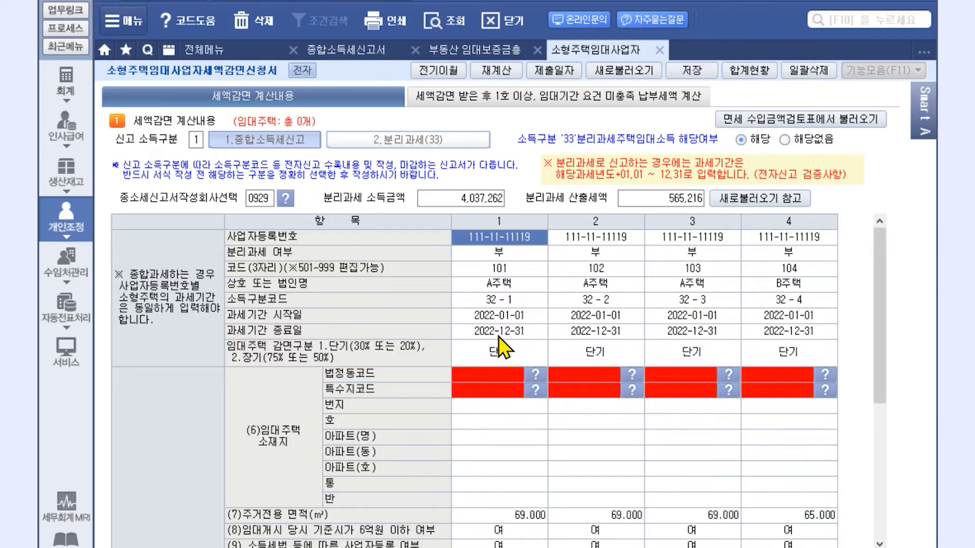
# Replace the house rows with houses 501 and 502 from the tax-free revenue review table.
pyautogui.click(843, 122)
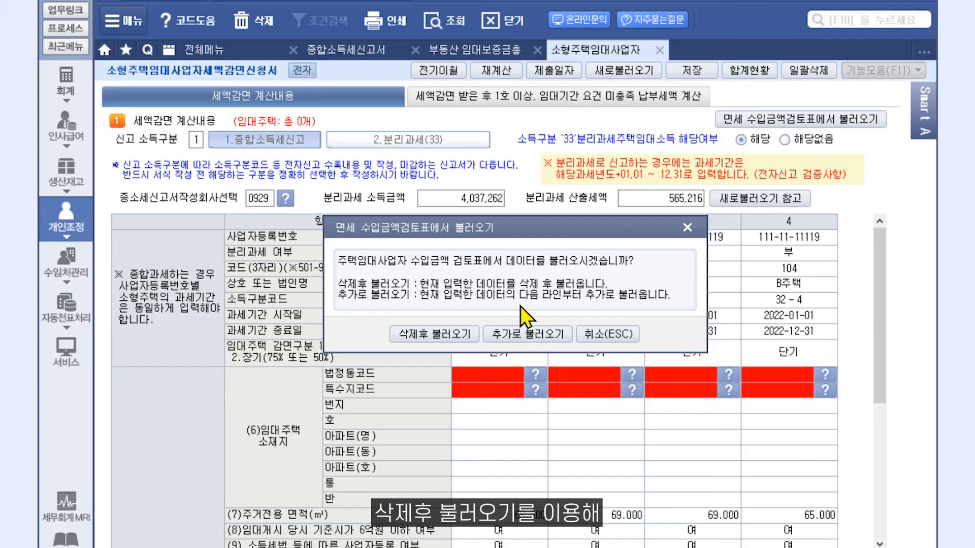
pyautogui.click(434, 335)
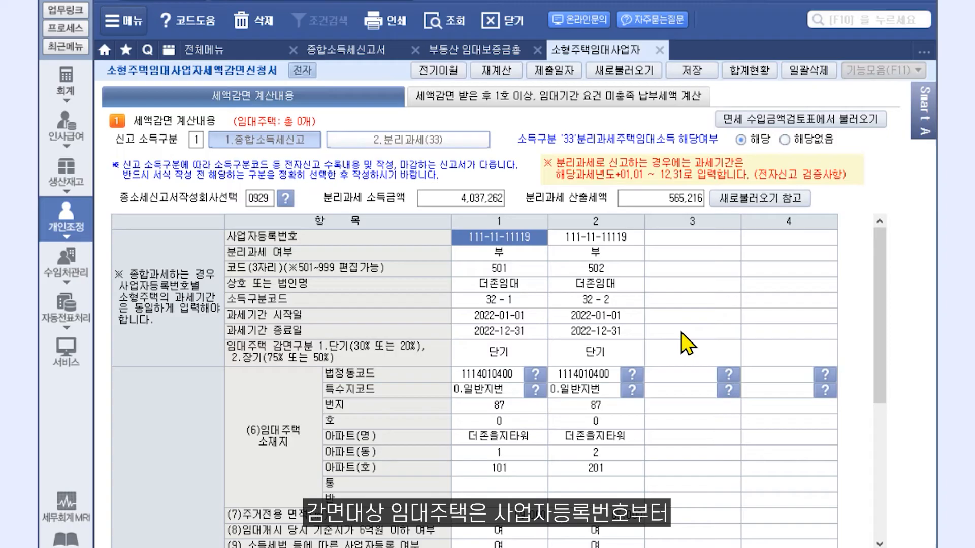
pyautogui.scroll(-6, 682, 333)
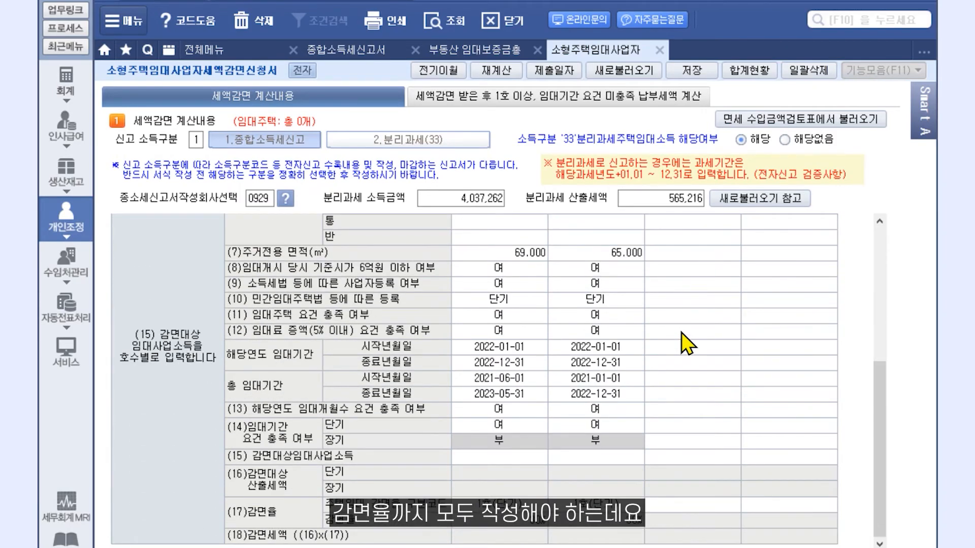
pyautogui.scroll(6, 681, 333)
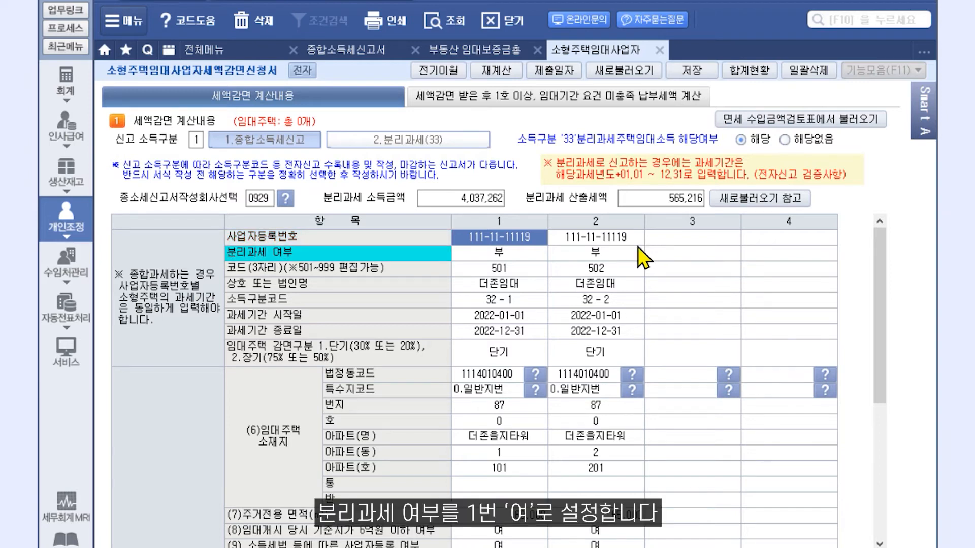
# Set 분리과세 여부 to 1 (여) for houses 501 and 502.
pyautogui.click(523, 254)
pyautogui.write('1')
pyautogui.press('Return')
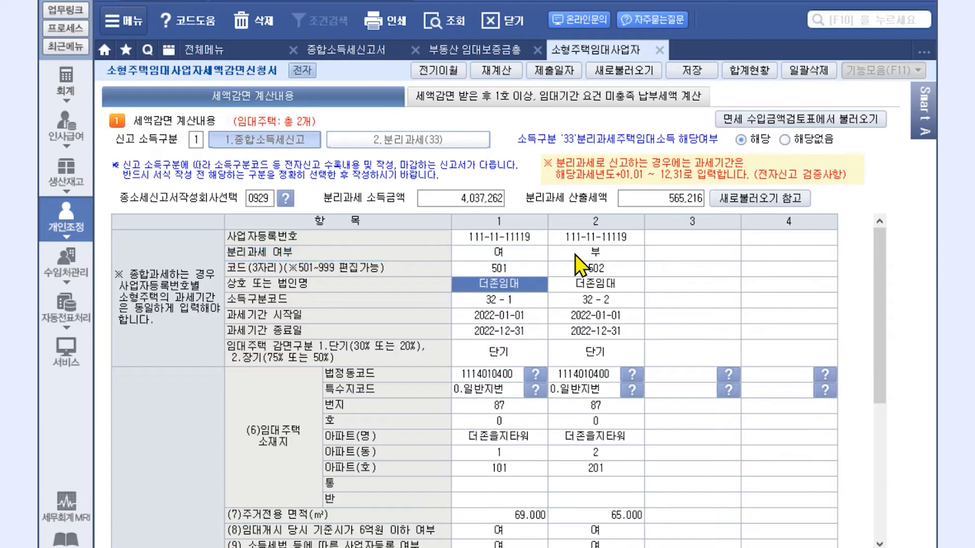
pyautogui.click(599, 253)
pyautogui.write('1')
pyautogui.press('Return')
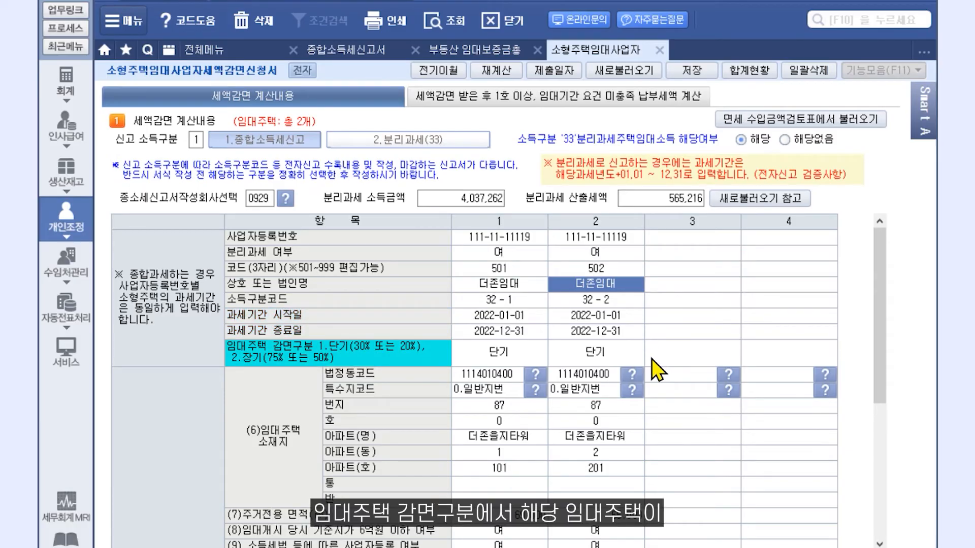
pyautogui.click(629, 357)
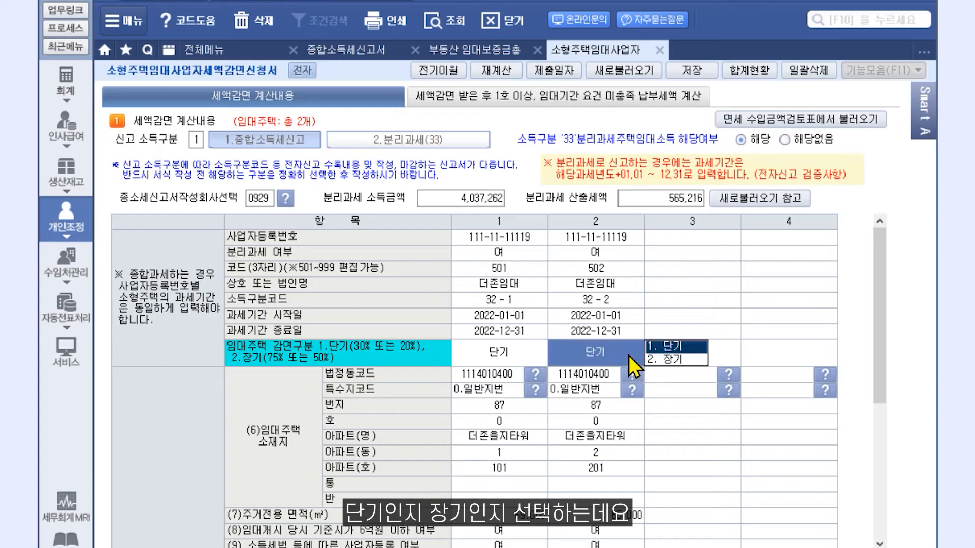
pyautogui.click(671, 347)
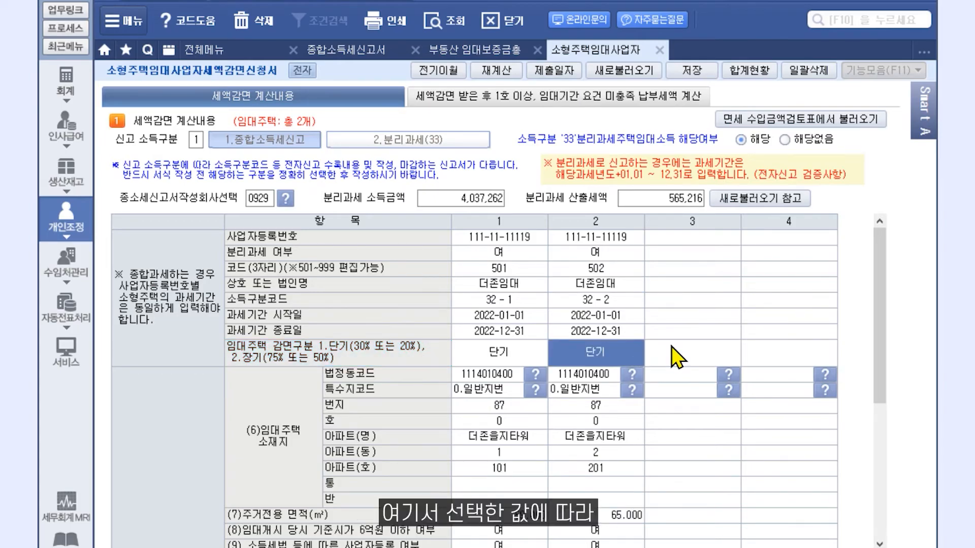
pyautogui.scroll(-5, 671, 347)
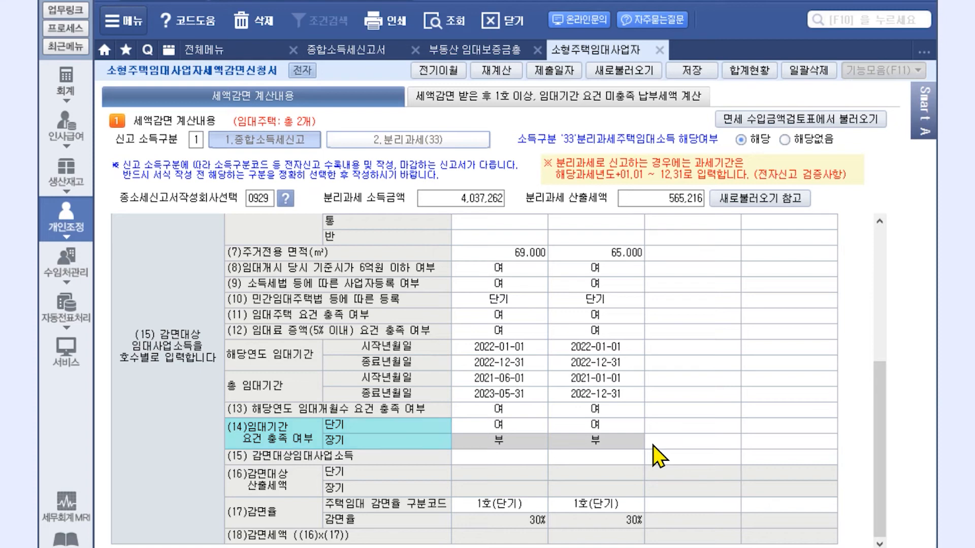
pyautogui.scroll(5, 653, 446)
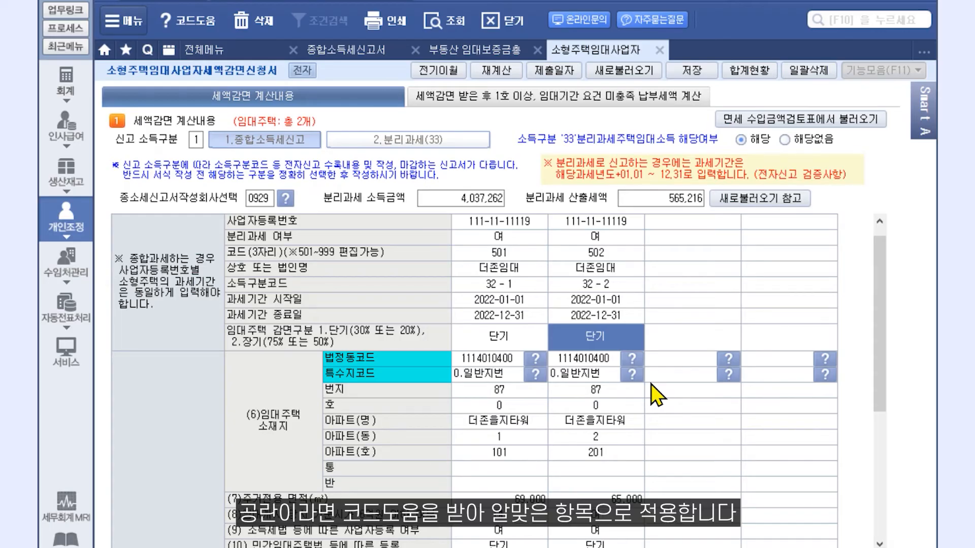
pyautogui.click(632, 358)
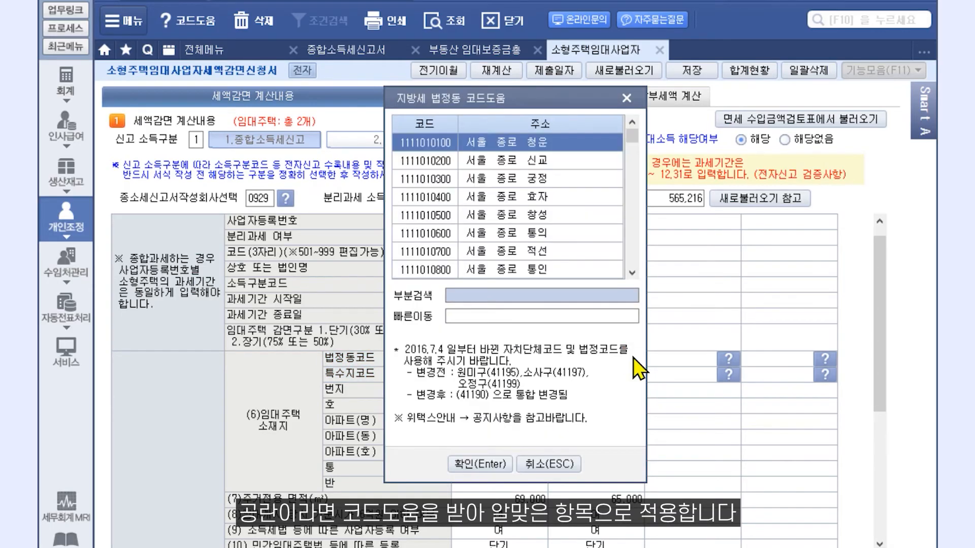
pyautogui.click(557, 463)
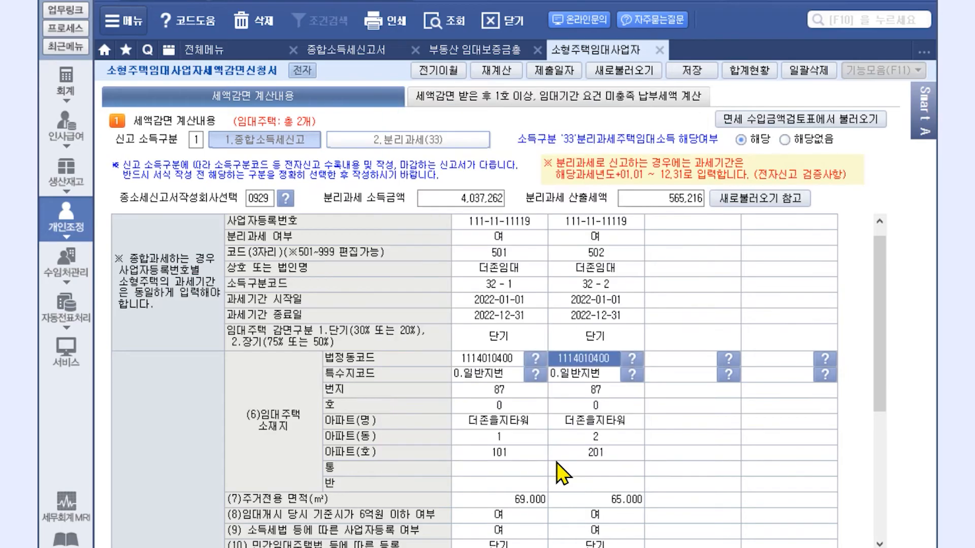
pyautogui.scroll(-5, 686, 466)
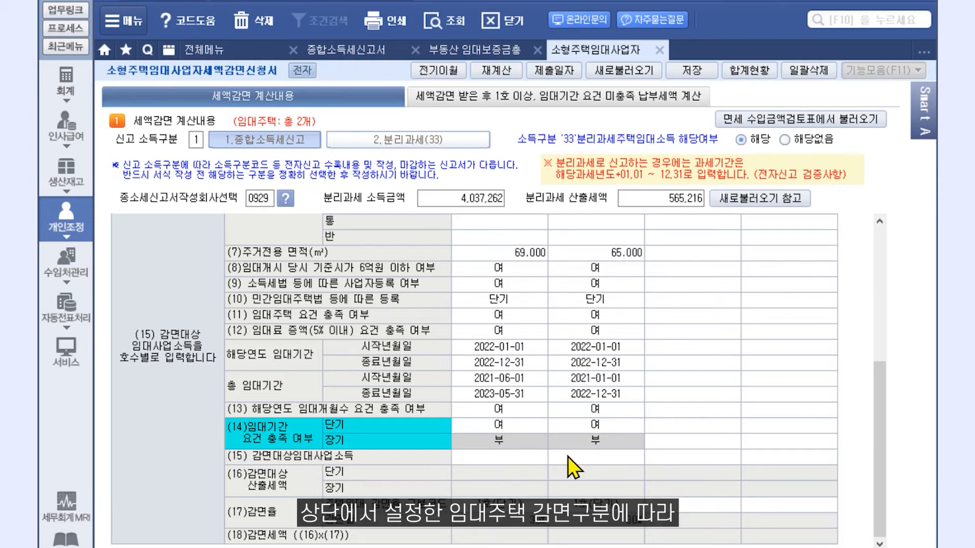
# Keep the short-term requirement as 여 and enter eligible rental income 3,168,843 and 573,316.
pyautogui.click(632, 427)
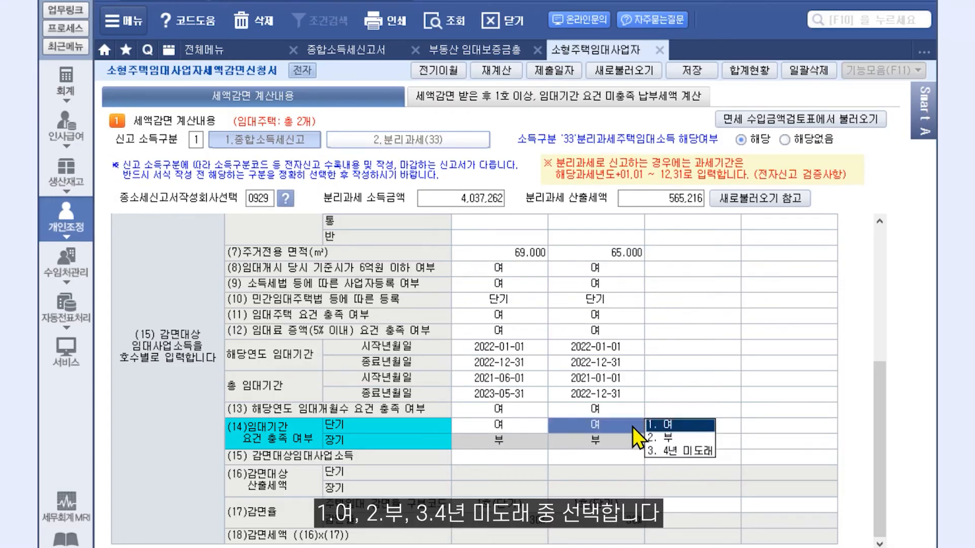
pyautogui.click(660, 423)
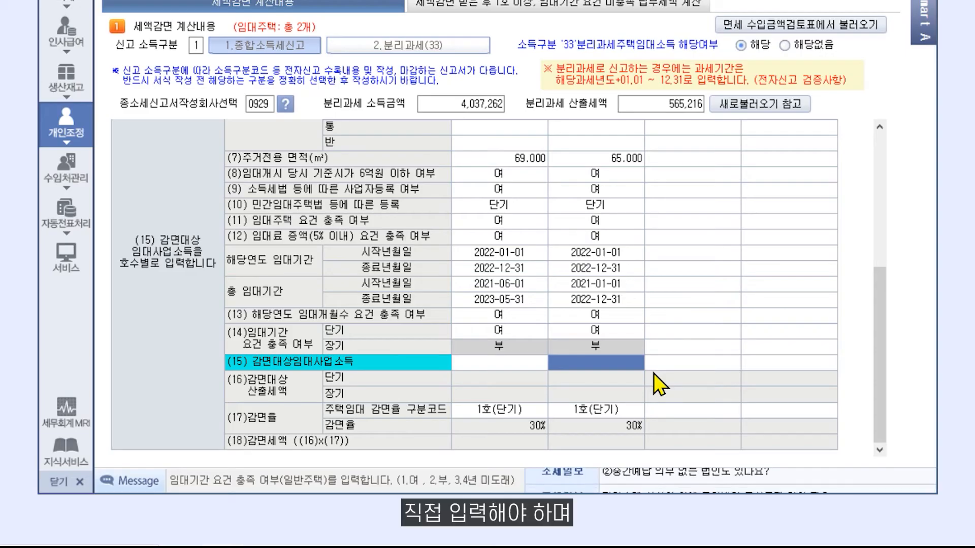
pyautogui.click(512, 363)
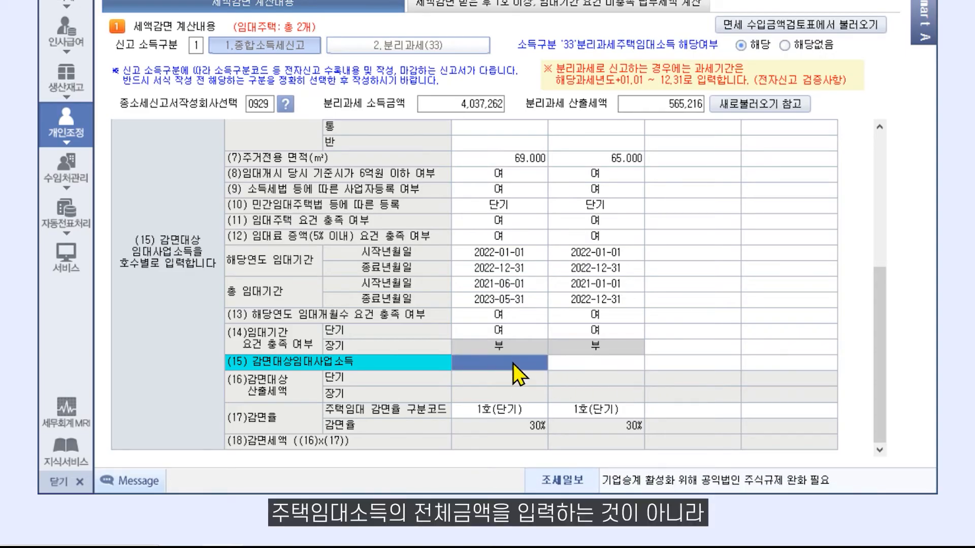
pyautogui.write('3,168,843')
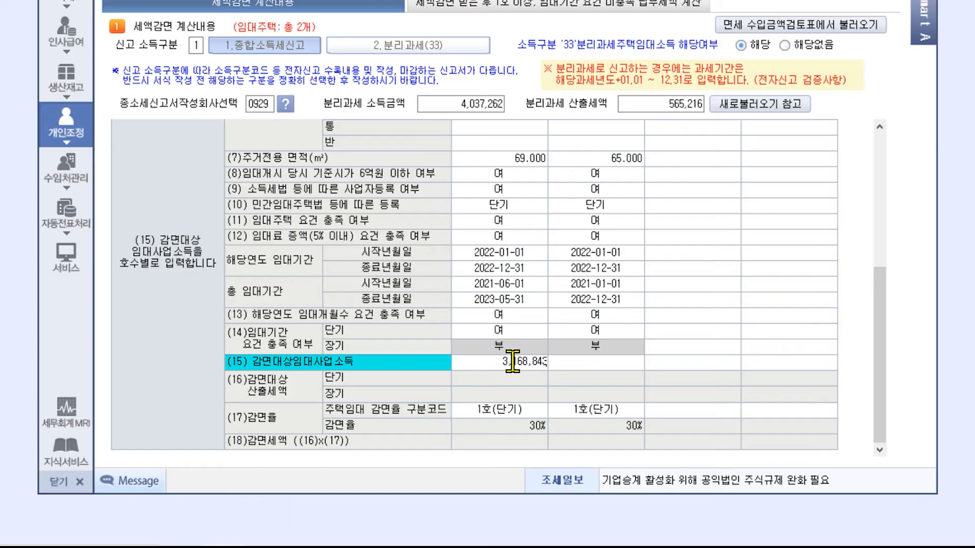
pyautogui.press('Return')
pyautogui.click(578, 363)
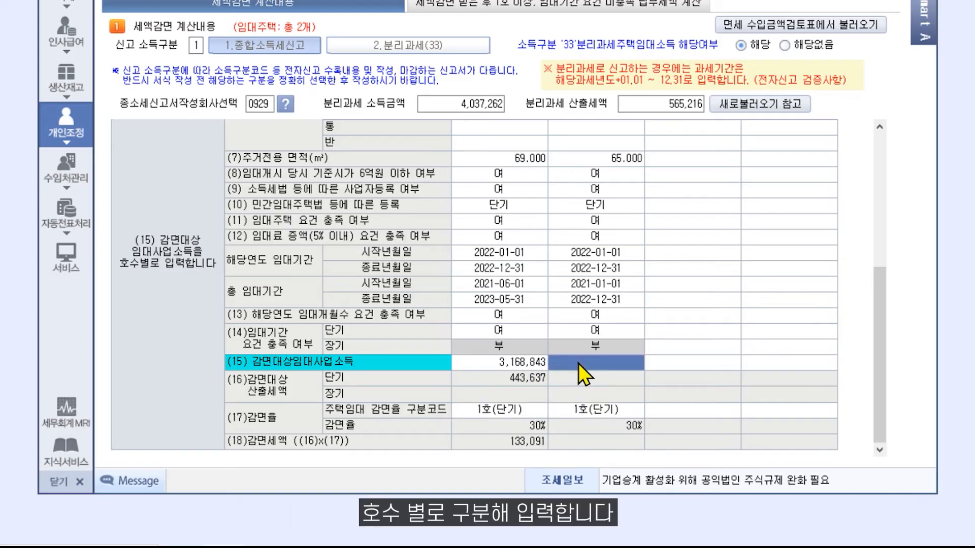
pyautogui.write('573316')
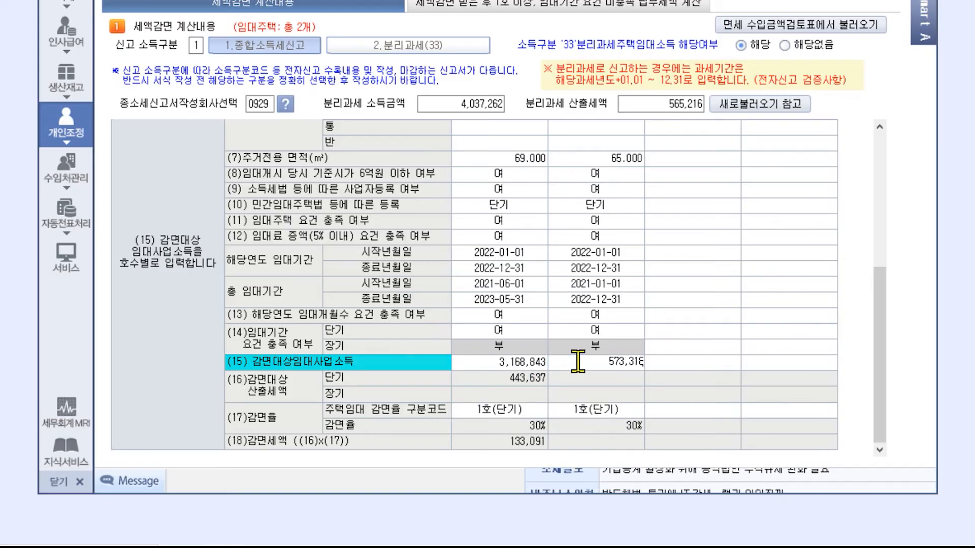
pyautogui.press('Return')
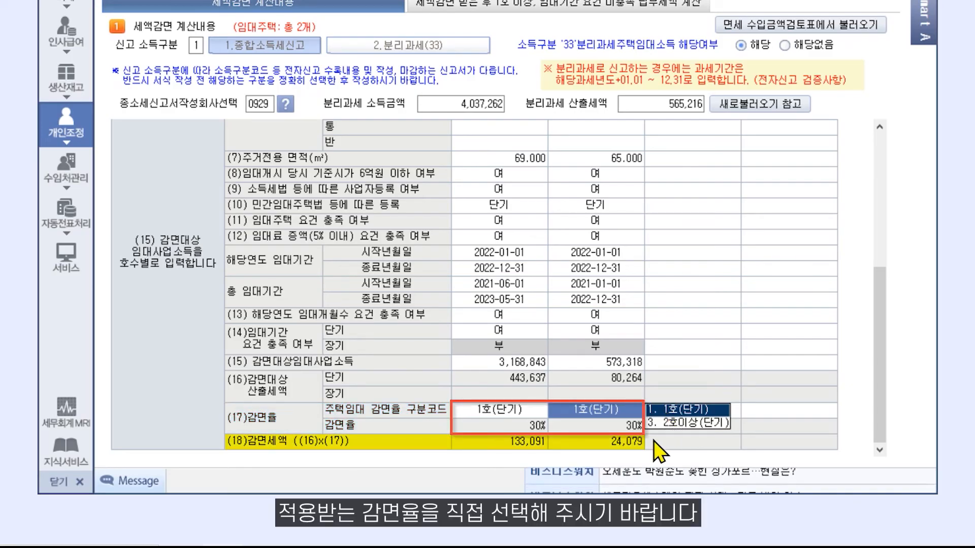
# Set both units' reduction-rate code to 3.2호이상(단기), the 20% rate.
pyautogui.click(669, 423)
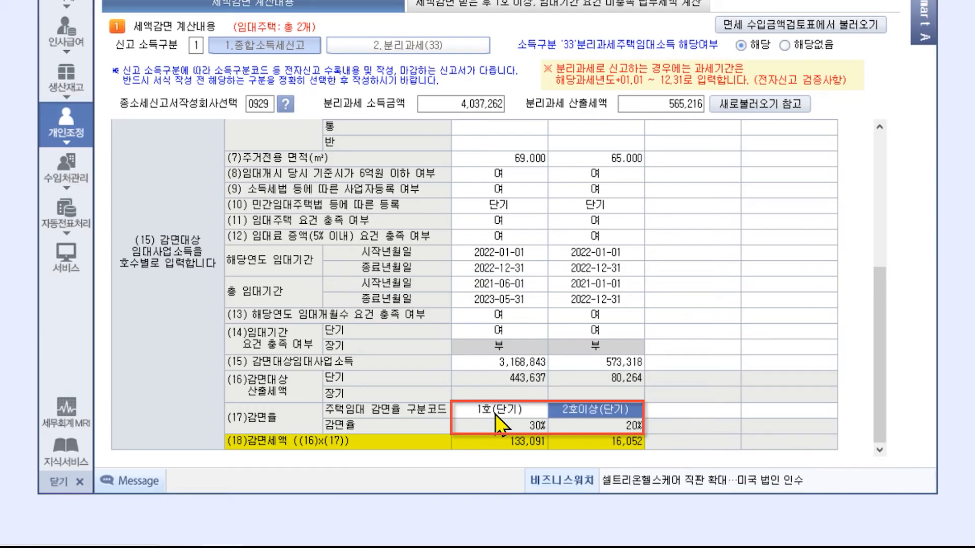
pyautogui.click(497, 412)
pyautogui.click(569, 423)
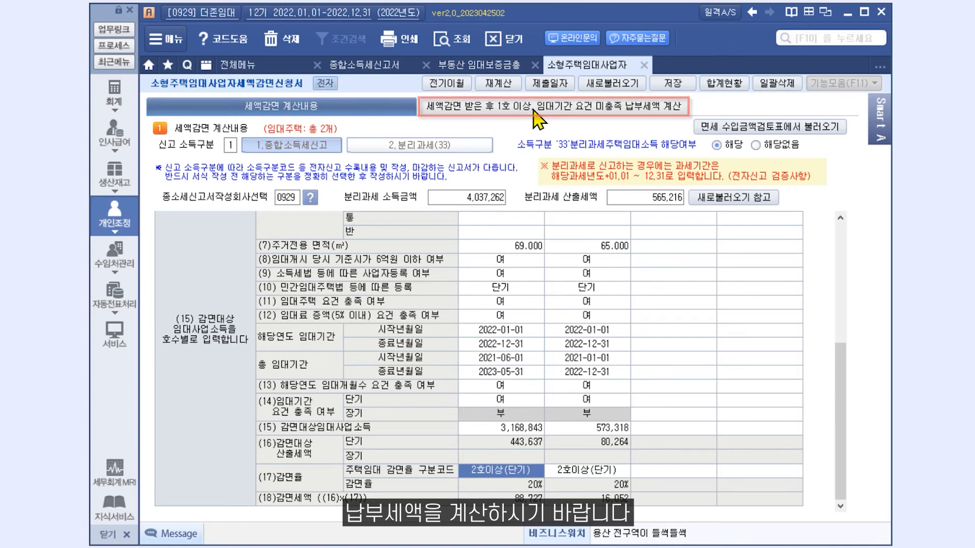
# Save the reduction calculation, confirm, and return to the full forms menu.
pyautogui.click(673, 83)
pyautogui.click(529, 310)
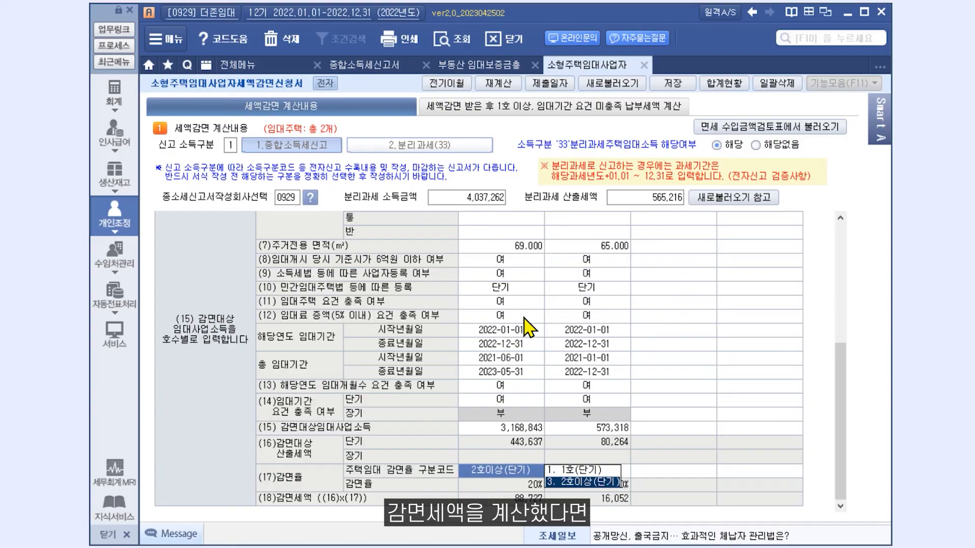
pyautogui.click(267, 64)
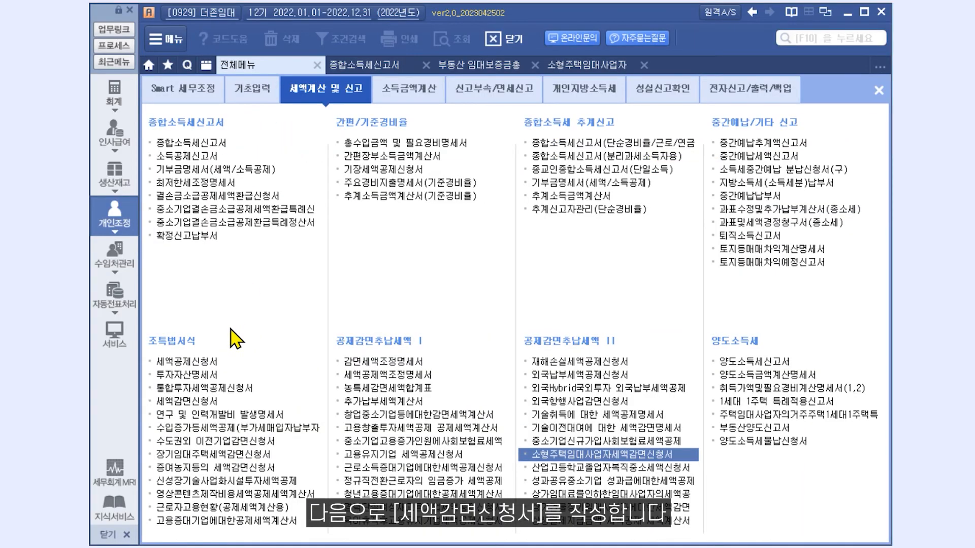
# Open 세액감면신청서 under 세액계산 및 신고 > 조특법서식.
pyautogui.click(217, 401)
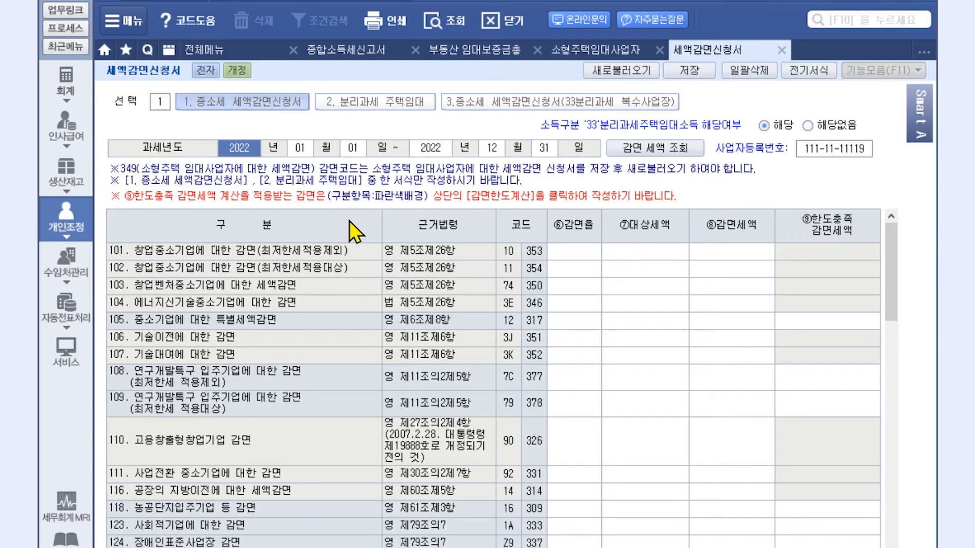
# Reload figures into the general reduction application, then switch to the 33 separate-taxation multiple-business section.
pyautogui.click(232, 111)
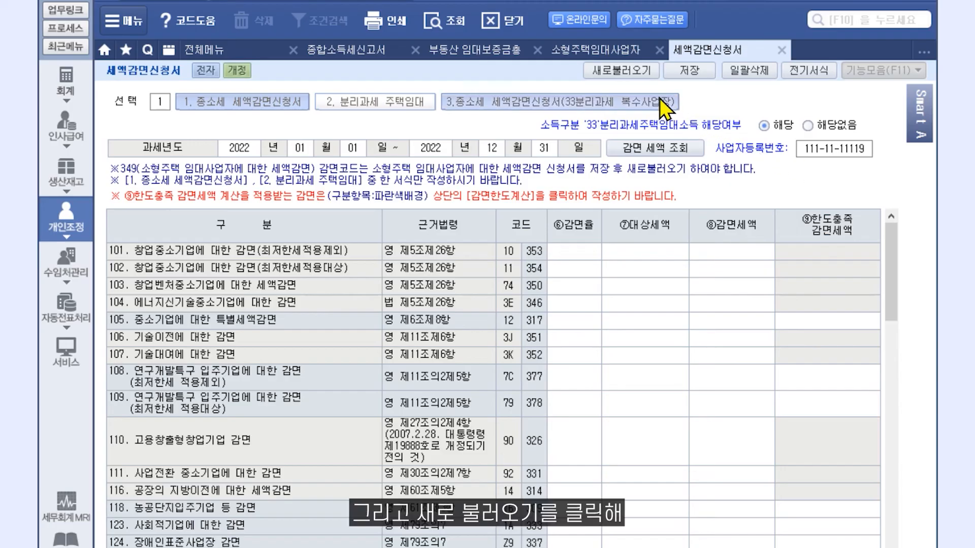
pyautogui.click(632, 69)
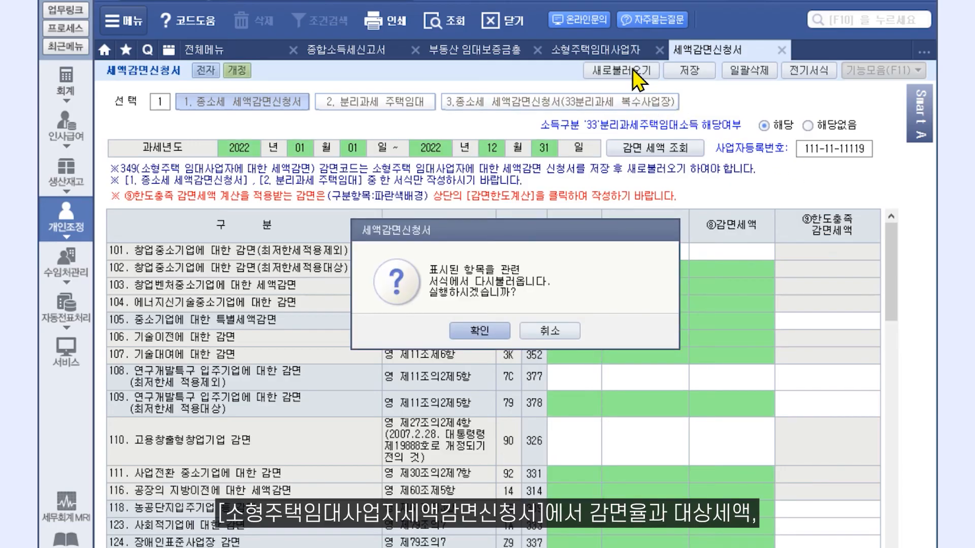
pyautogui.click(484, 336)
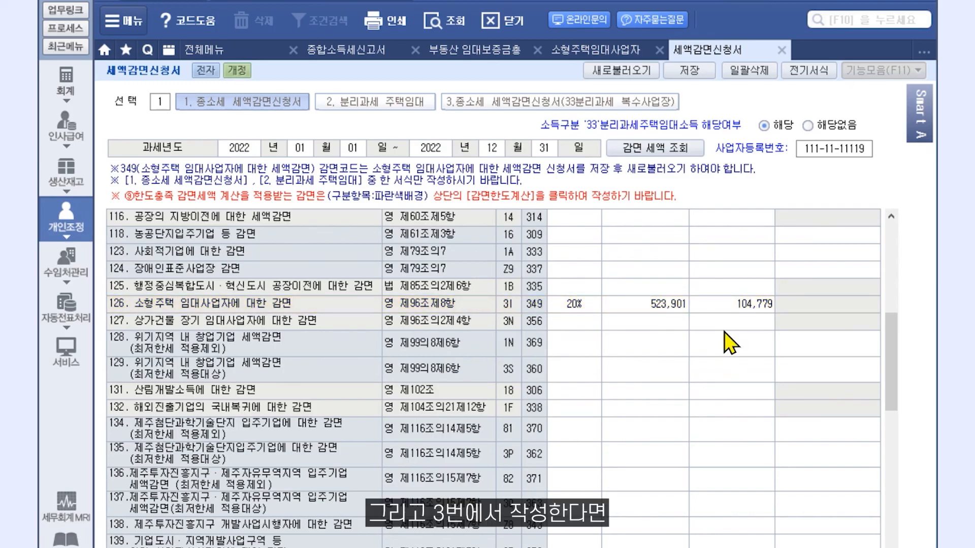
pyautogui.click(608, 102)
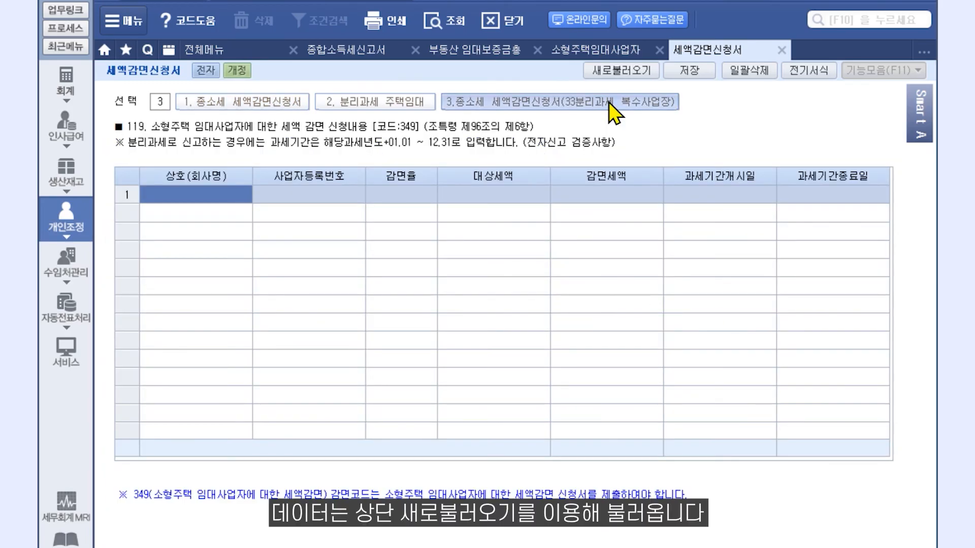
# Load the rental business row (20%, 523,901 target tax, 104,779 reduction) and save the application.
pyautogui.click(641, 71)
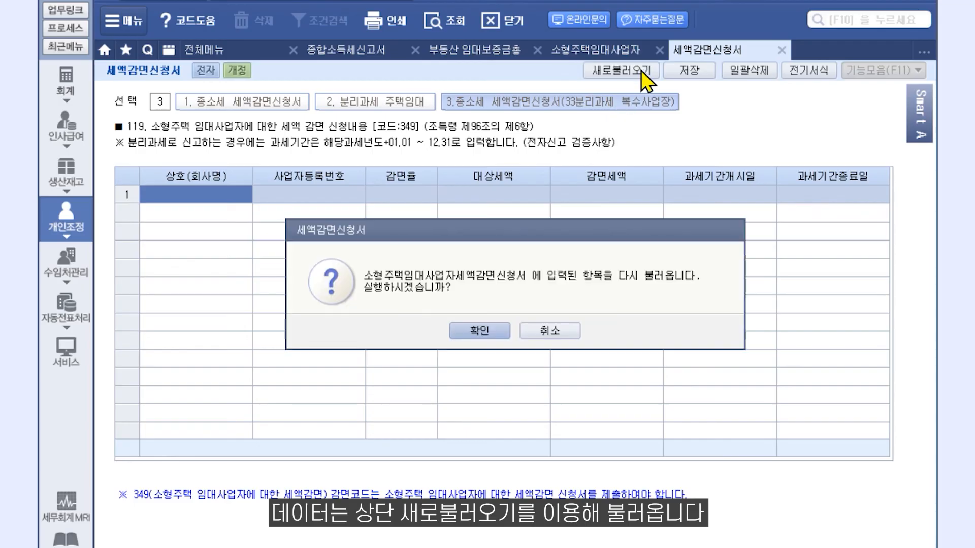
pyautogui.click(497, 329)
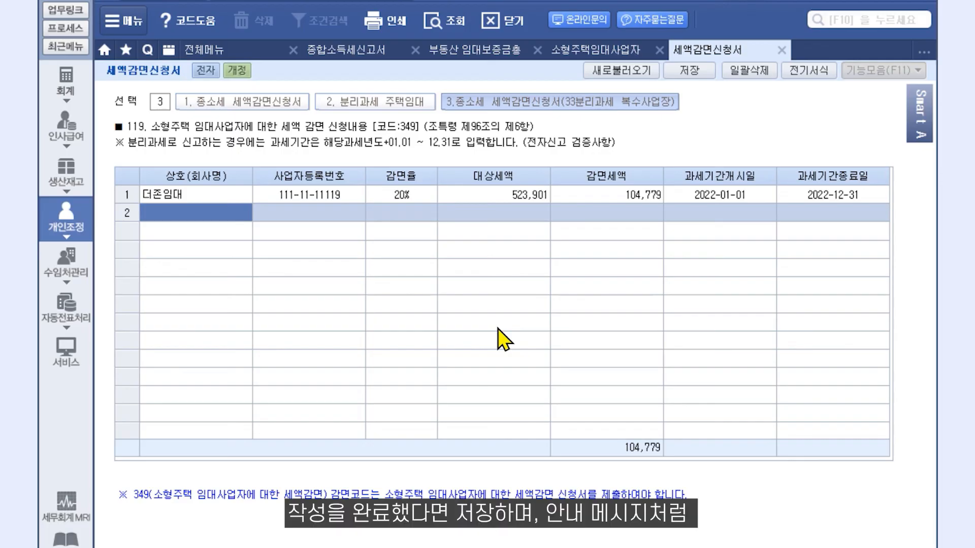
pyautogui.click(705, 71)
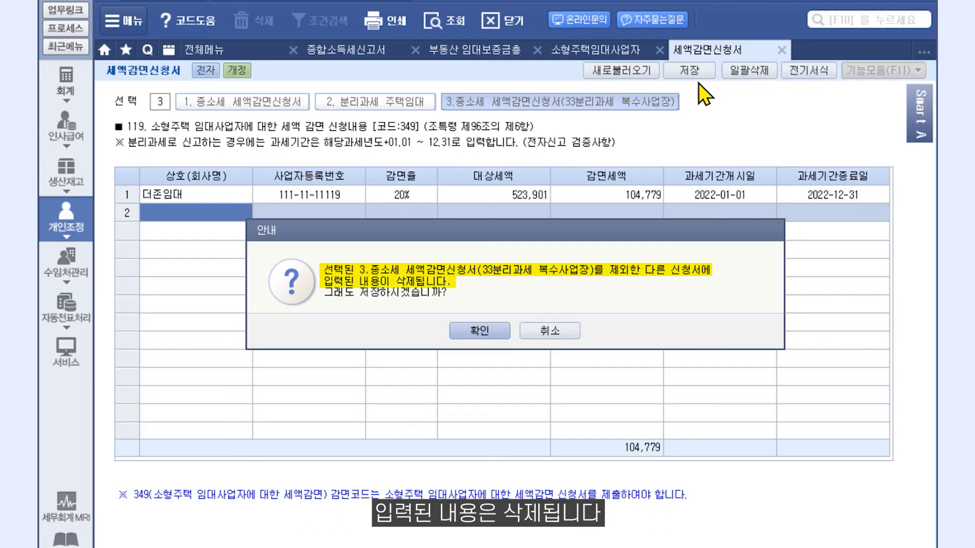
pyautogui.click(479, 331)
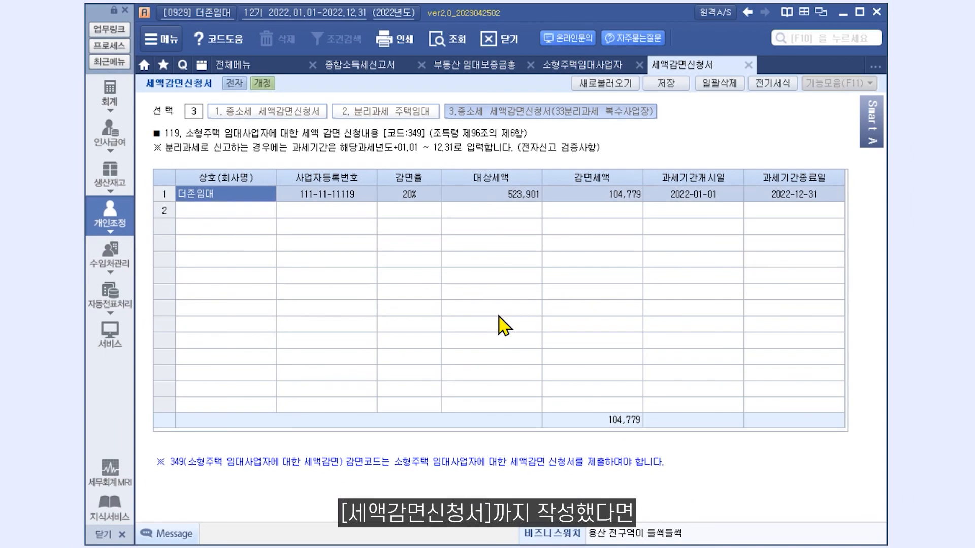
# Enter 104,779 as the return's (7)세액감면 total, bringing 결정세액 to 460,437.
pyautogui.click(388, 67)
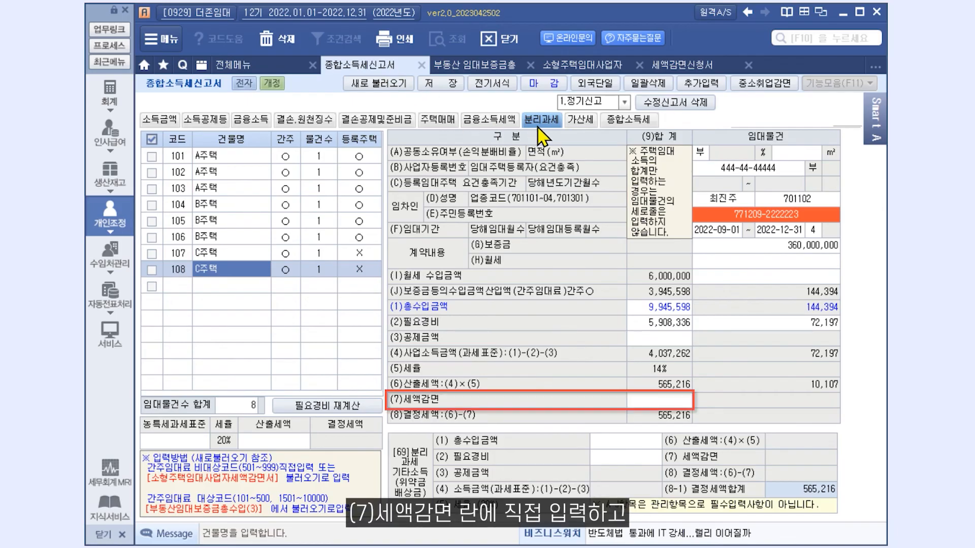
pyautogui.click(660, 400)
pyautogui.write('104,779')
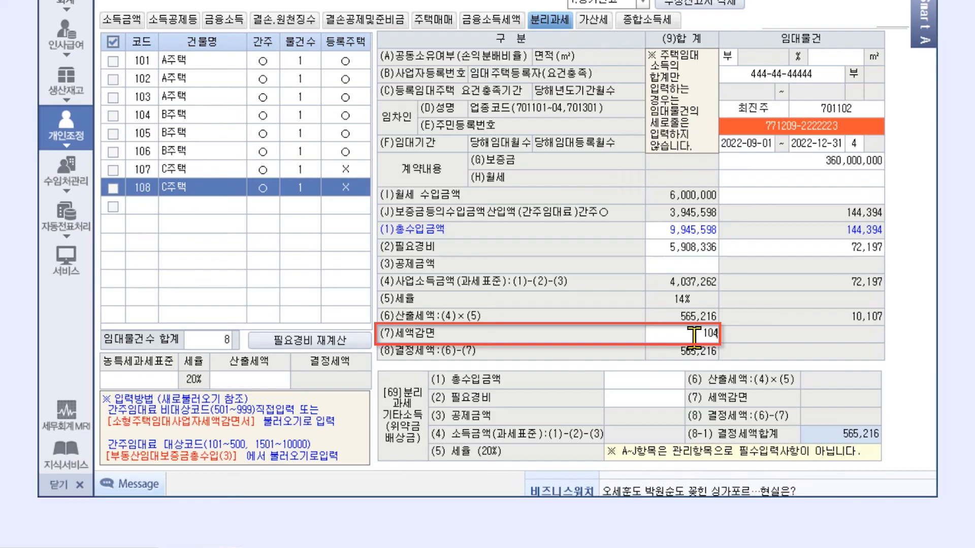
pyautogui.press('Return')
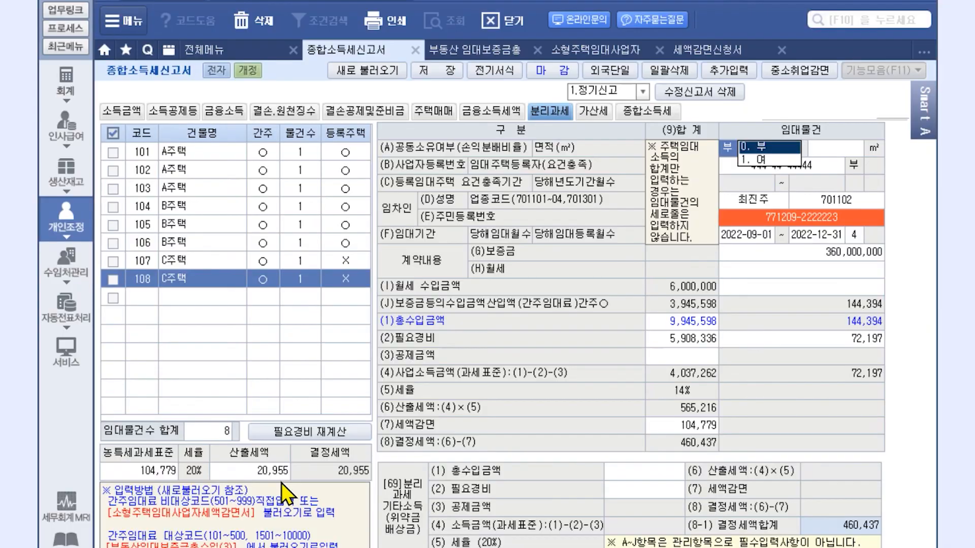
# Check the penalty-tax page, then show the income tax calculation page totalling 3,130,437.
pyautogui.click(604, 114)
pyautogui.scroll(-7, 472, 456)
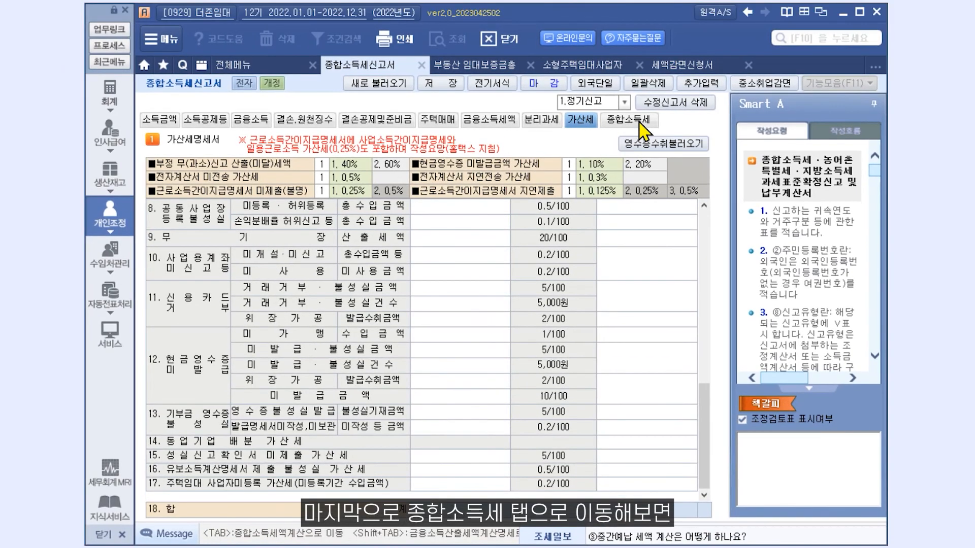
pyautogui.click(640, 88)
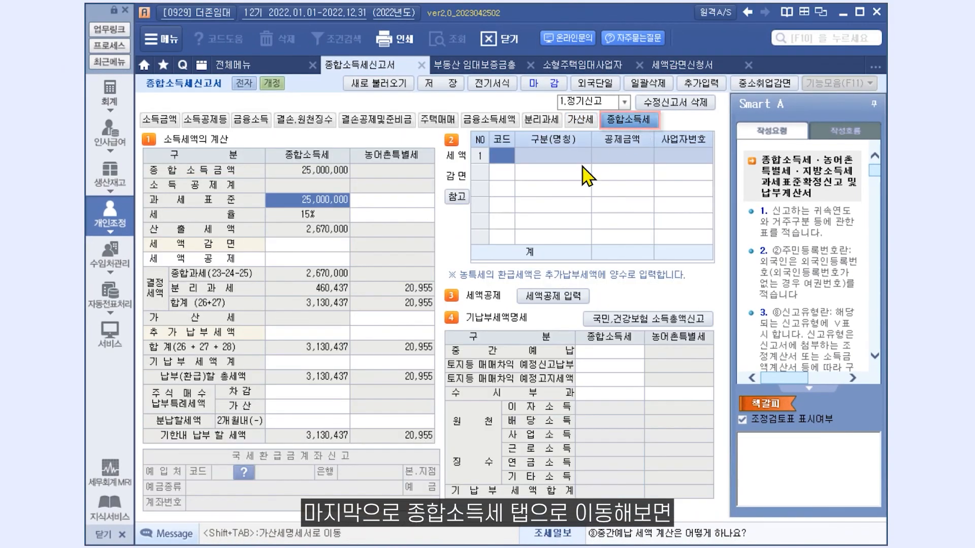